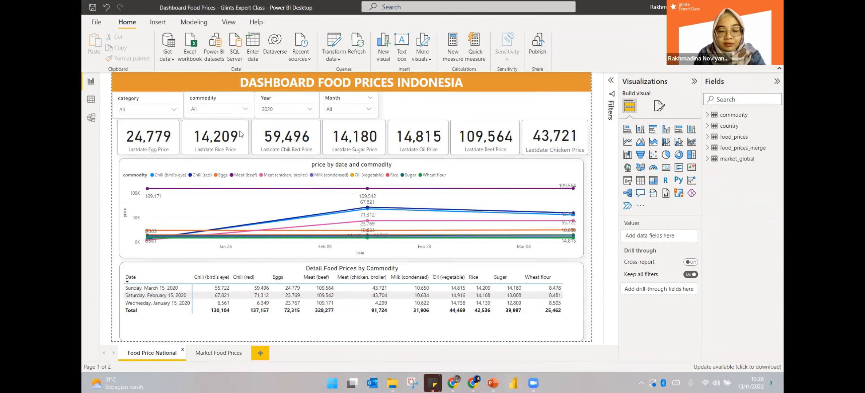
Switch to PowerPoint, then launch Power BI Desktop from Windows search with 'powe'
key("alt+Tab")
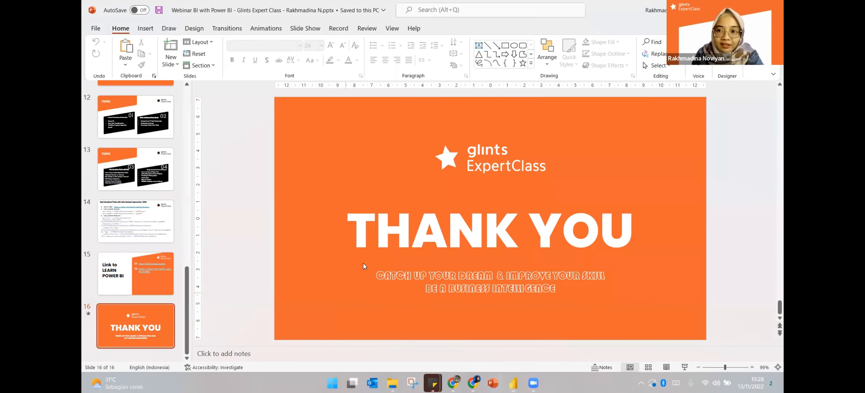
key("super+s")
type("powerbi")
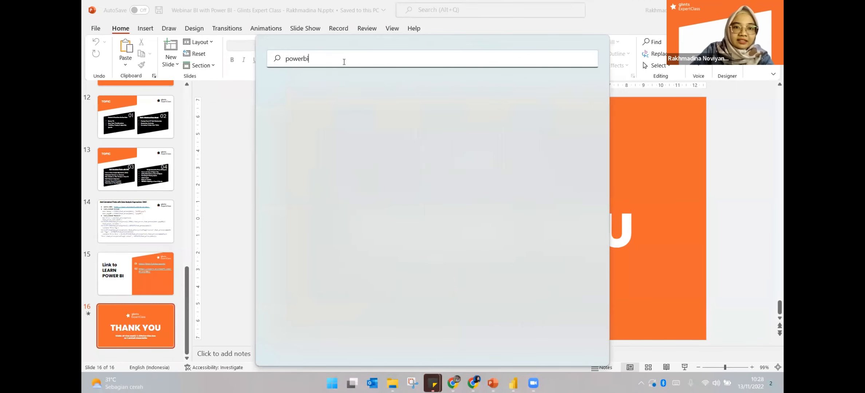
key("Return")
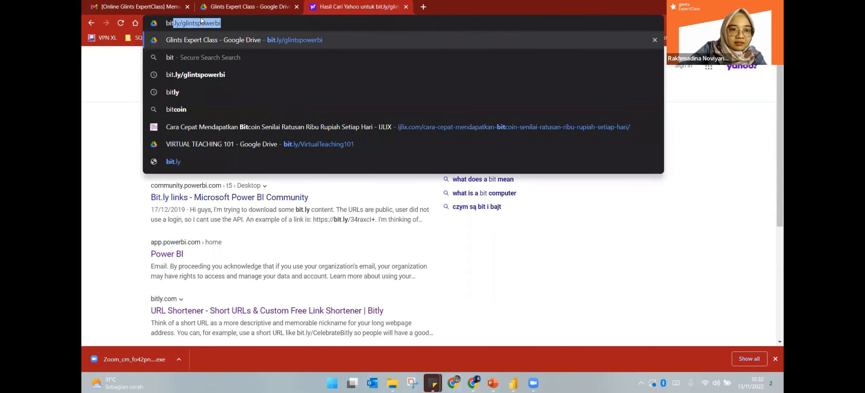
key("Return")
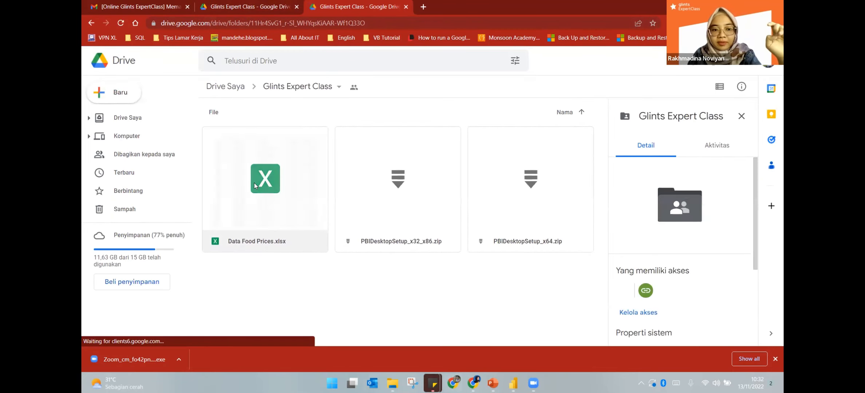
mouse_move(513, 383)
left_click(562, 340)
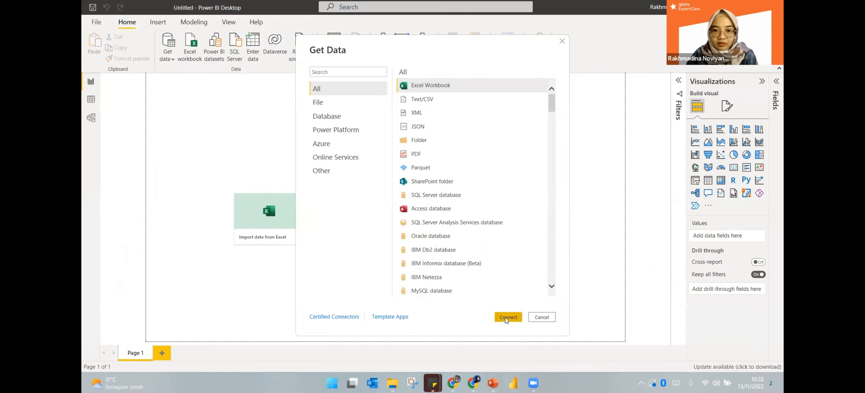
Connect to the Excel workbook Data Food Prices.xlsx and tick the commodity table in Navigator
left_click(505, 317)
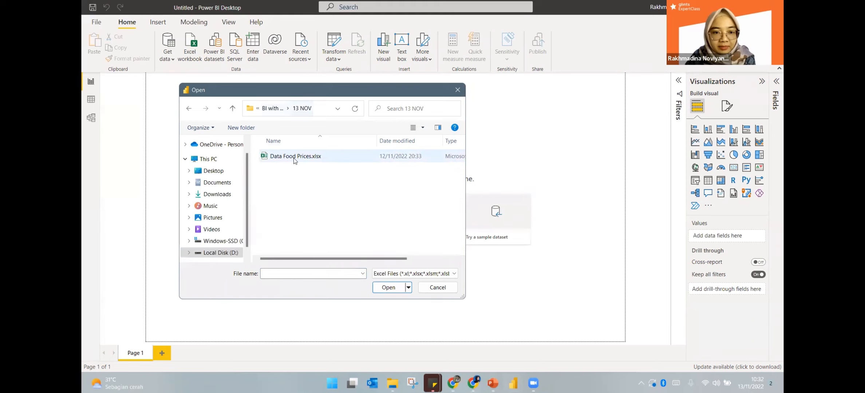
left_click(295, 159)
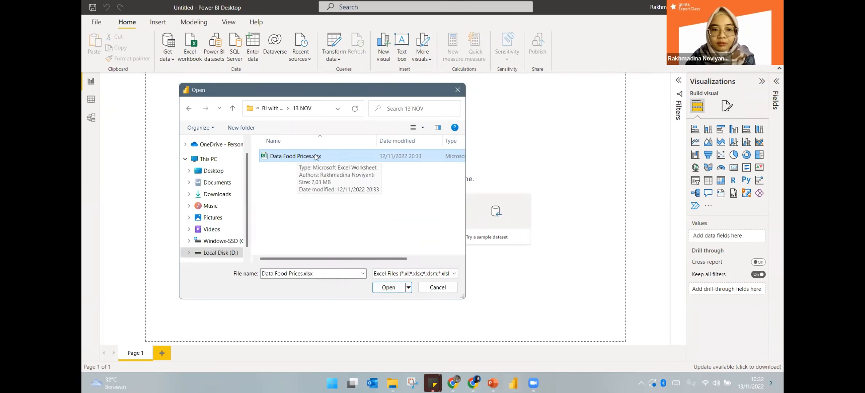
left_click(388, 288)
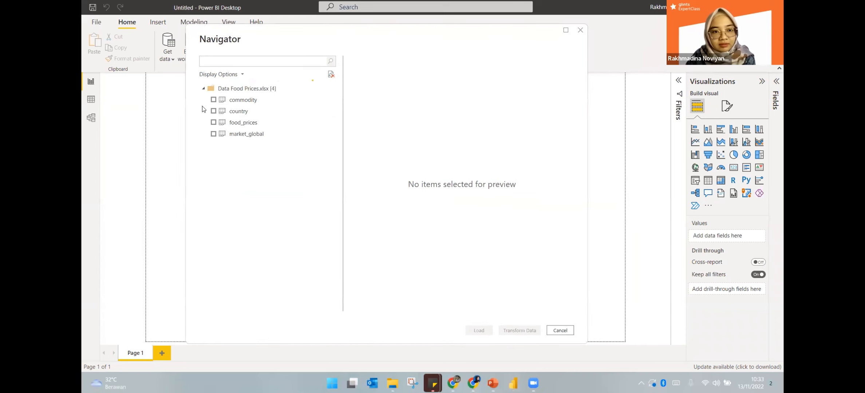
left_click(213, 100)
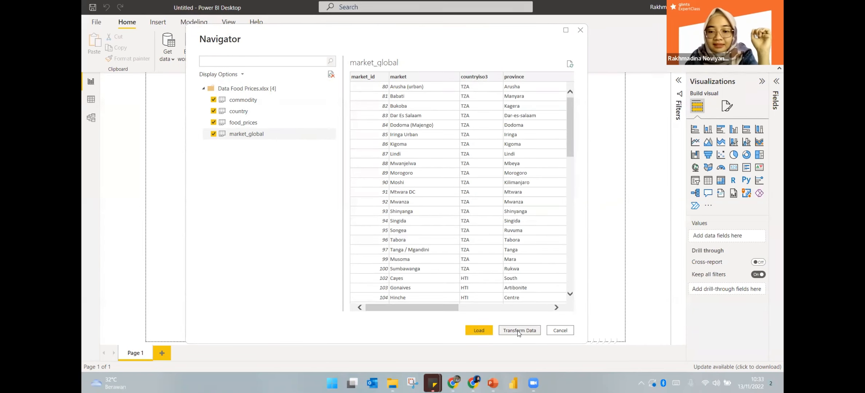
In Power Query, start a Merge Queries as New of food_prices with commodity
left_click(519, 331)
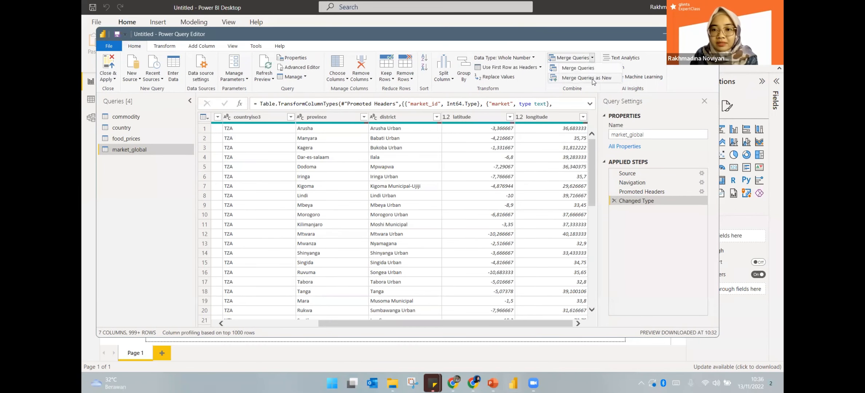
left_click(586, 78)
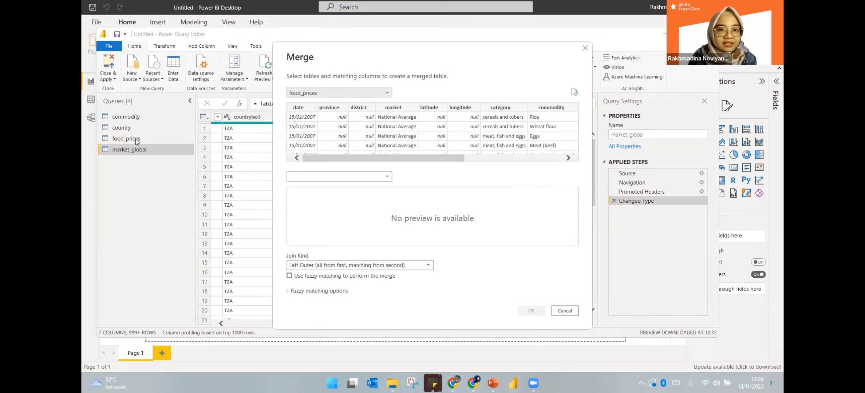
left_click(317, 91)
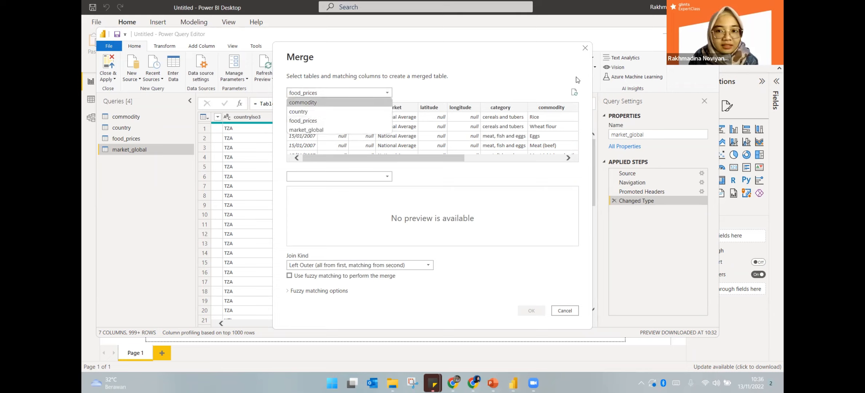
left_click(121, 130)
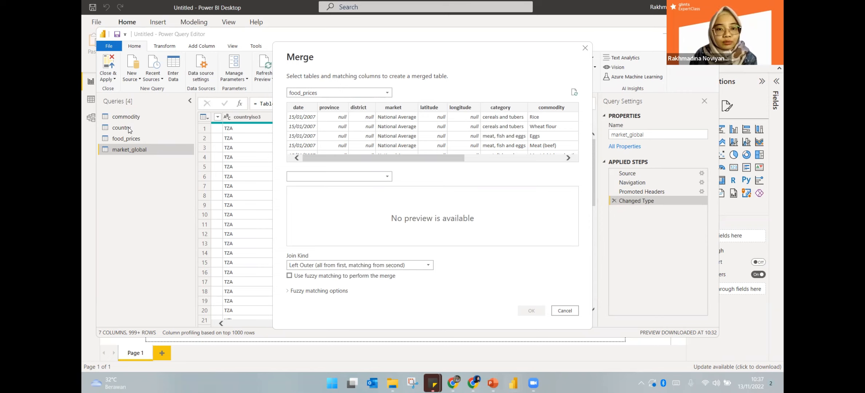
left_click_drag(391, 160, 401, 147)
left_click(382, 176)
left_click(319, 188)
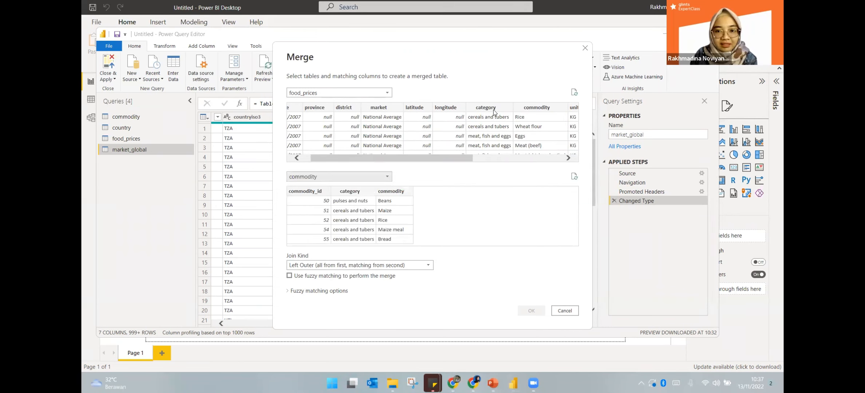
Match the two tables on their commodity columns
left_click(525, 109)
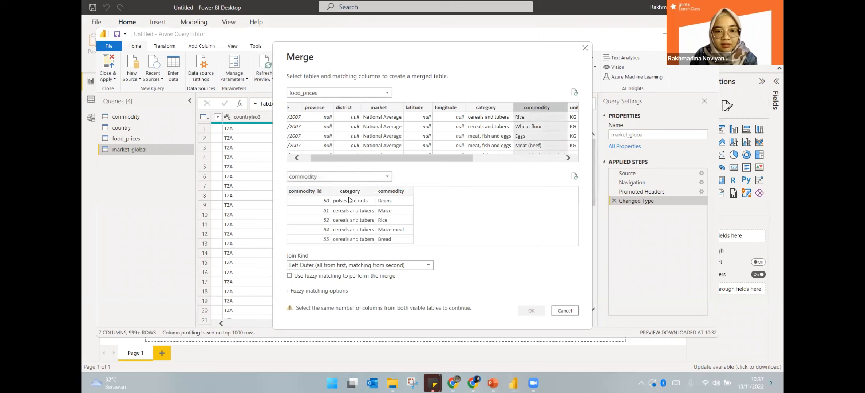
left_click(395, 192)
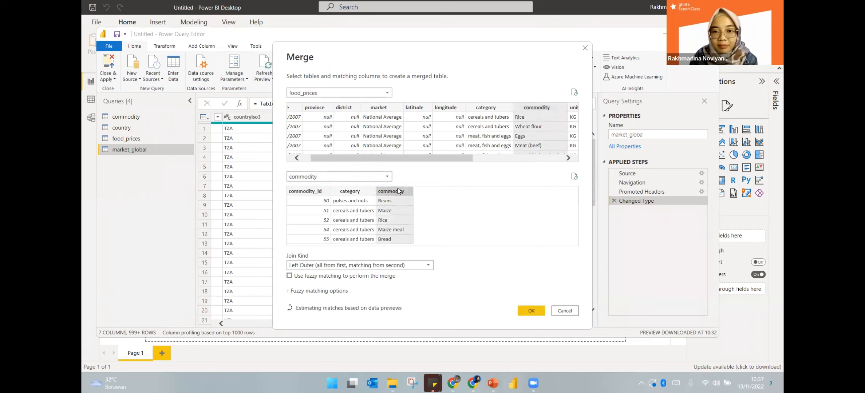
left_click(541, 108)
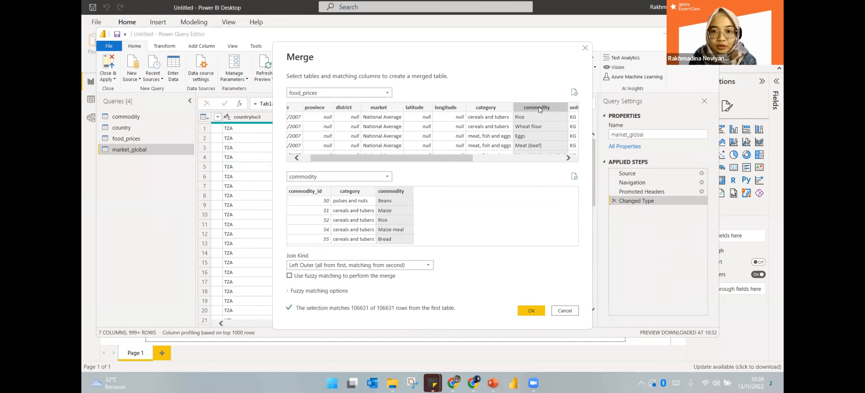
left_click(396, 193)
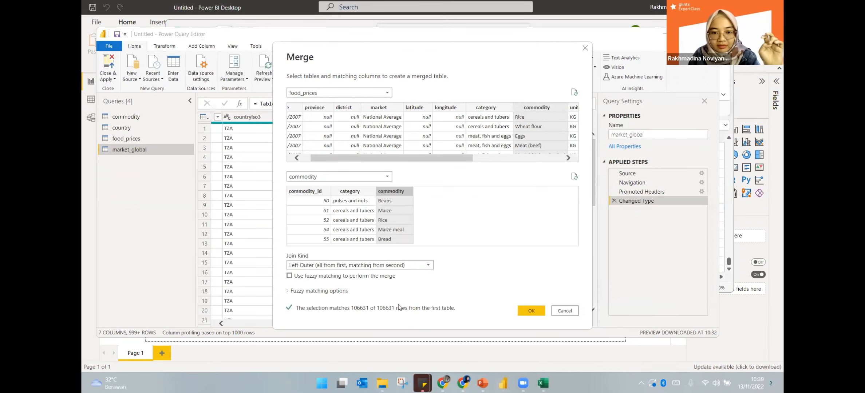
Confirm the merge, expand the commodity.1 fields, and select food_prices in the Fields list
left_click(531, 310)
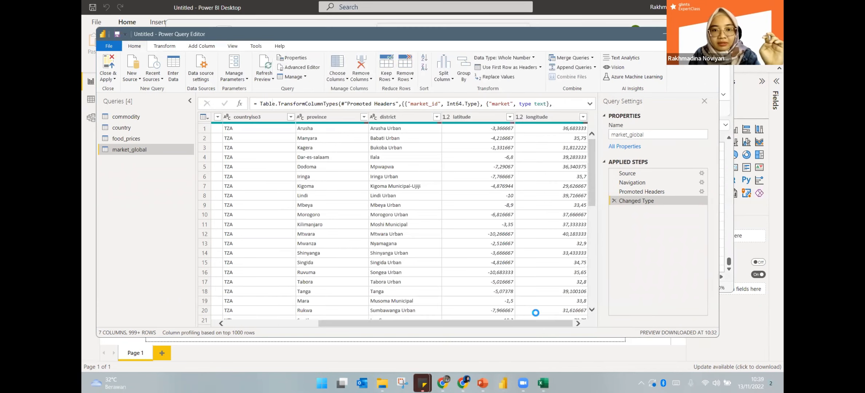
left_click_drag(573, 312, 602, 313)
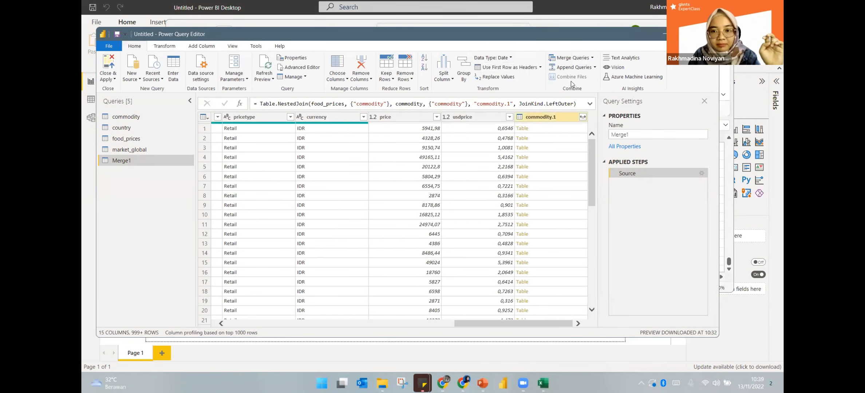
left_click(584, 117)
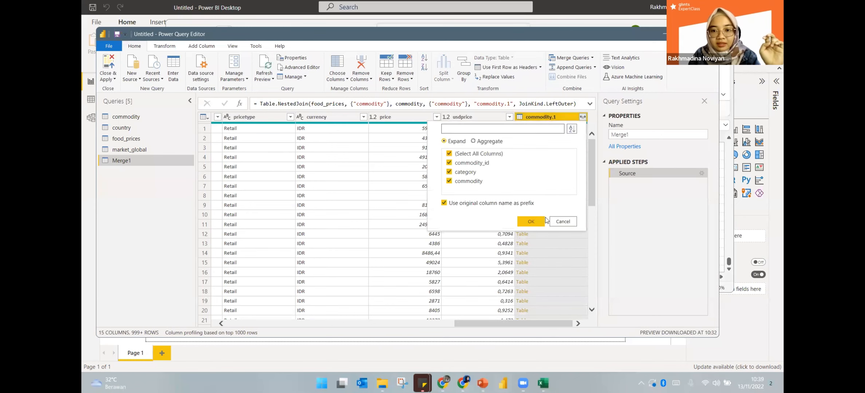
left_click(526, 220)
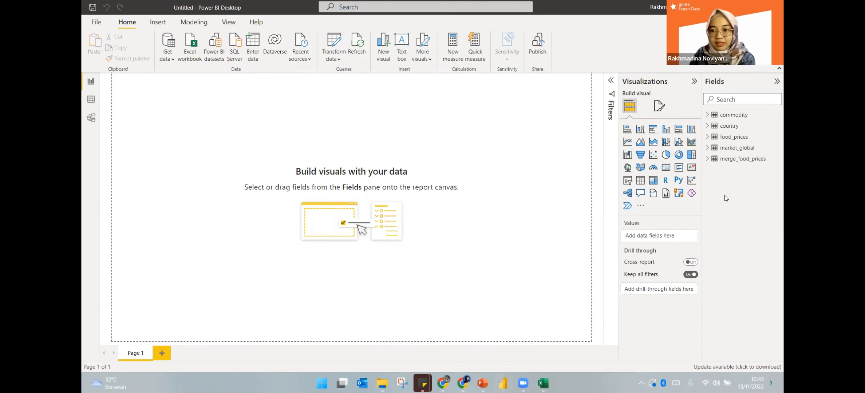
left_click(706, 137)
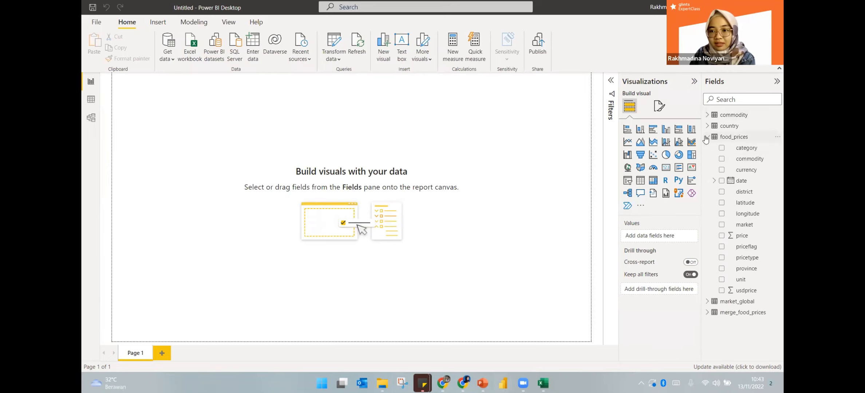
left_click(741, 138)
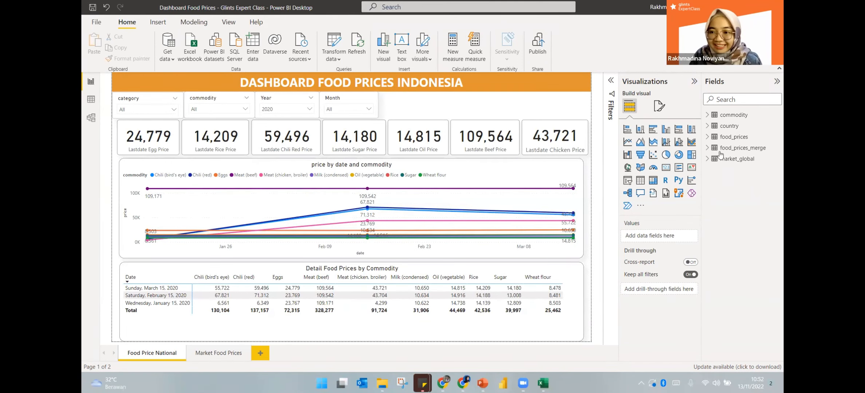
In Data view, filter food_prices' priceflag column to keep only 'actual'
left_click(706, 138)
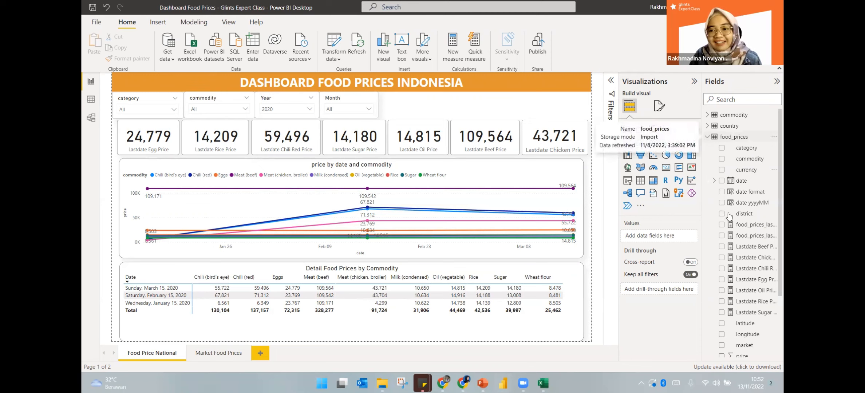
scroll(743, 182, "down", 3)
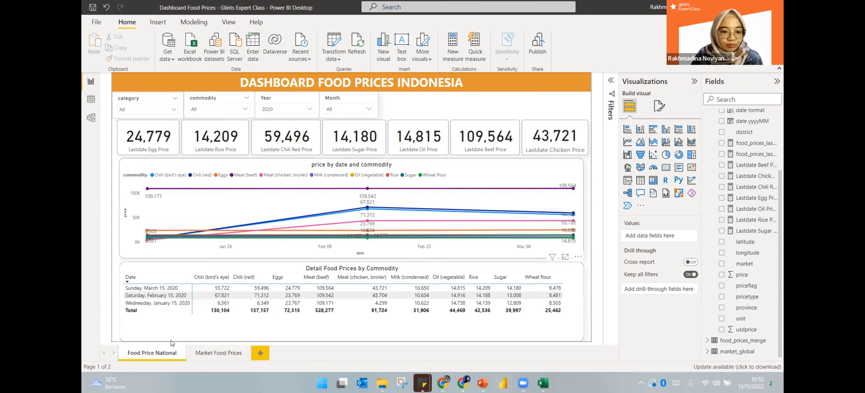
left_click(91, 99)
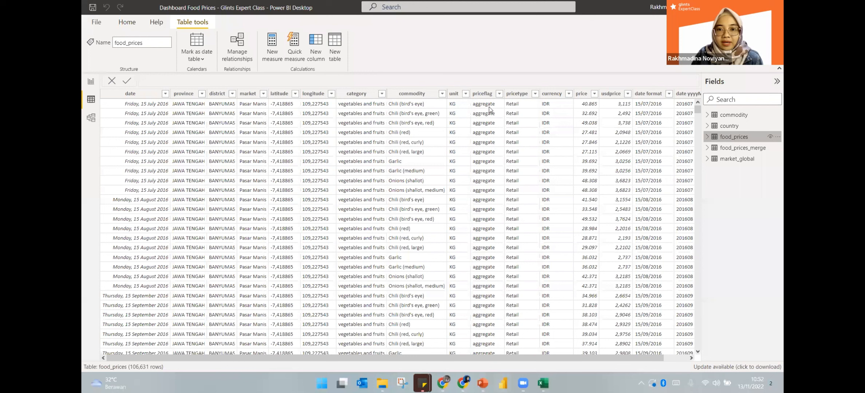
left_click(489, 106)
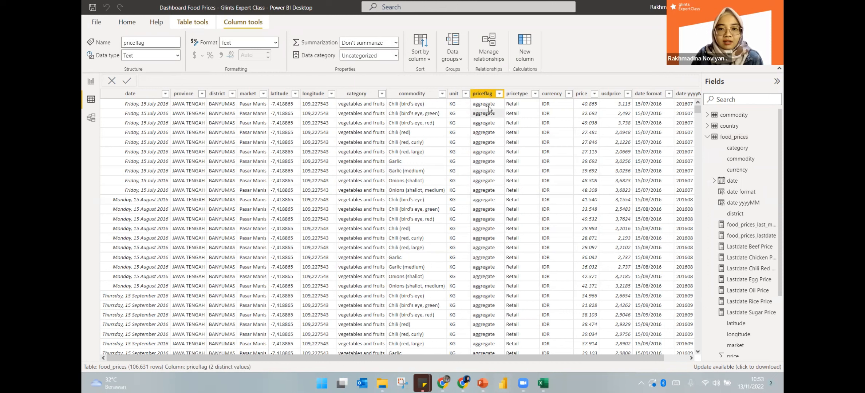
left_click(499, 94)
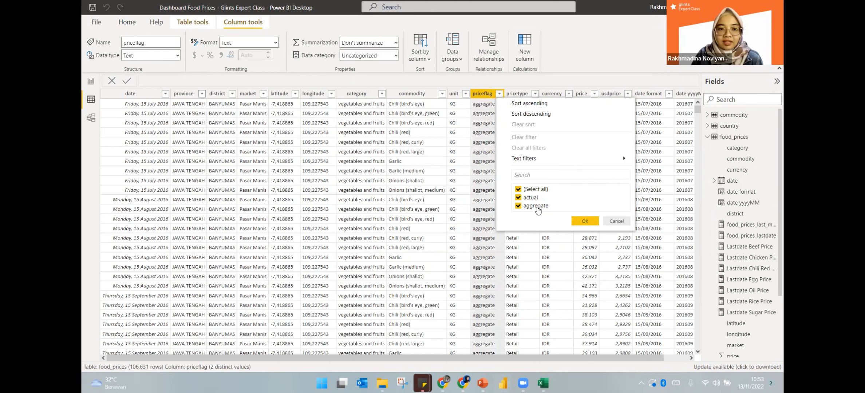
left_click(518, 189)
left_click(518, 206)
left_click(585, 221)
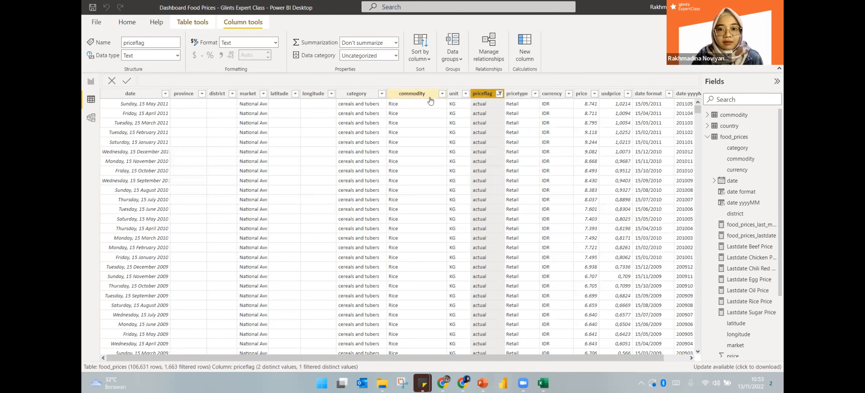
Widen the market column and bring up the priceflag filter options again
left_click_drag(267, 91, 284, 91)
left_click(268, 94)
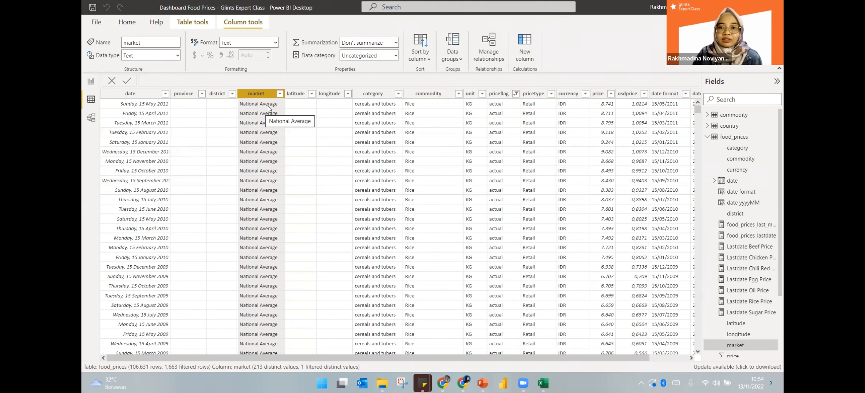
left_click(501, 93)
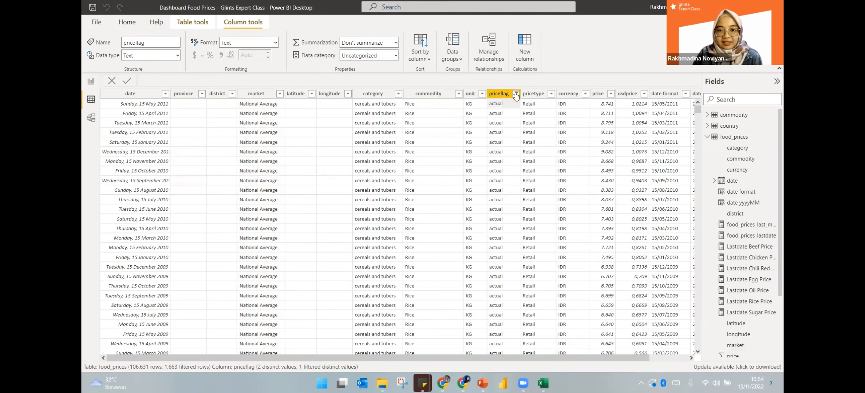
left_click(516, 94)
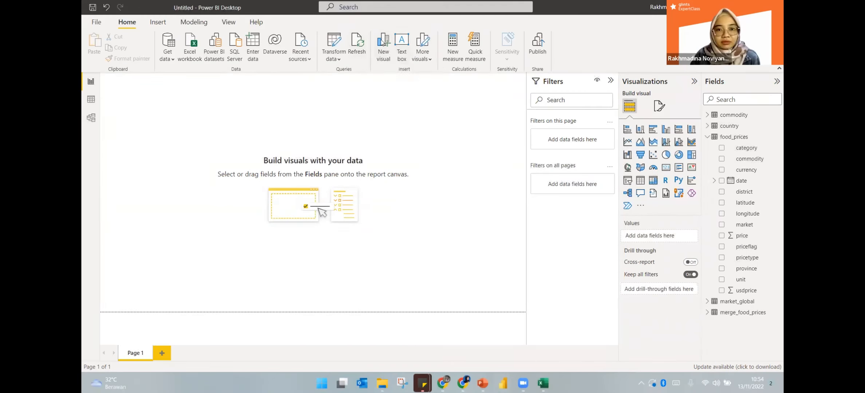
Add a page-wide text box titled 'DASHBOARD FOOD…' in capital letters
left_click(402, 51)
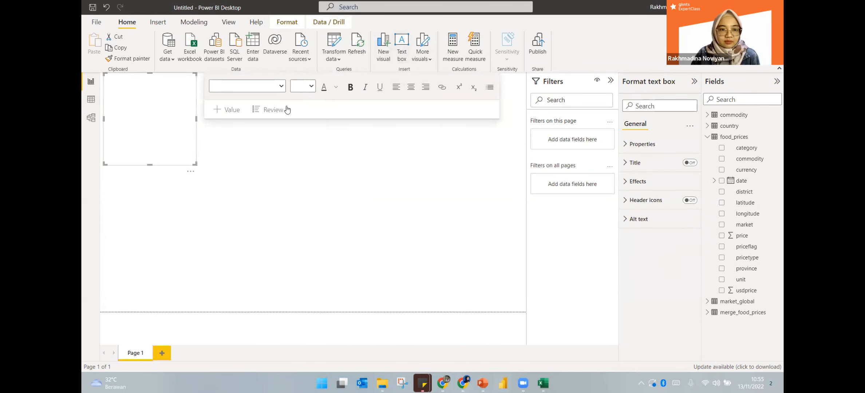
left_click_drag(196, 119, 278, 113)
left_click_drag(371, 102, 526, 102)
left_click(112, 122)
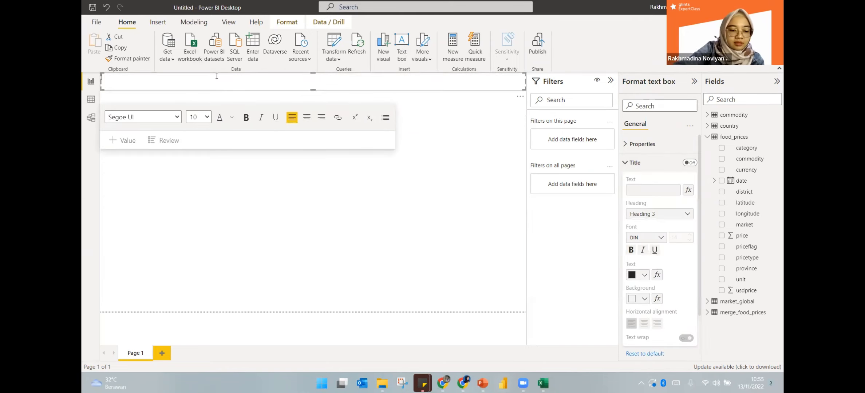
key("Caps_Lock")
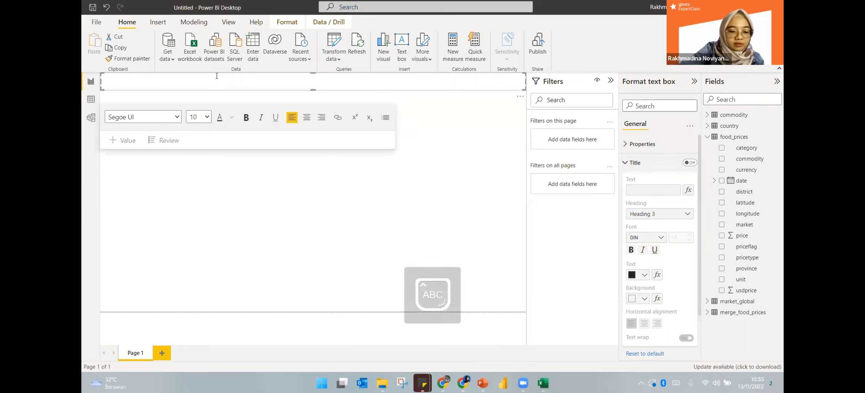
type("DASHBO")
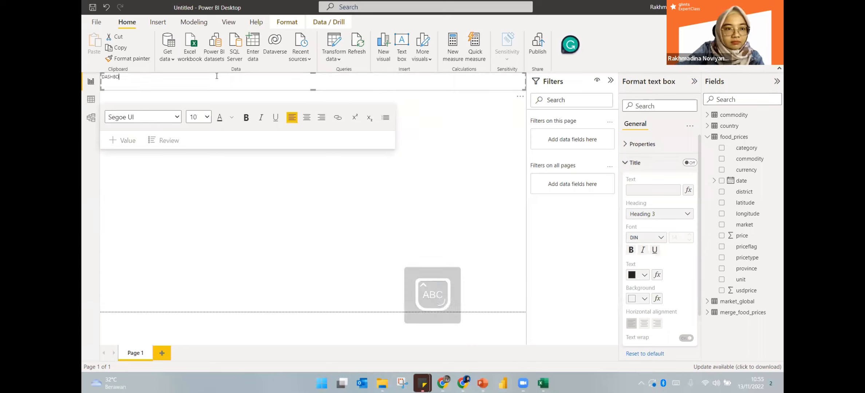
type("ARD ")
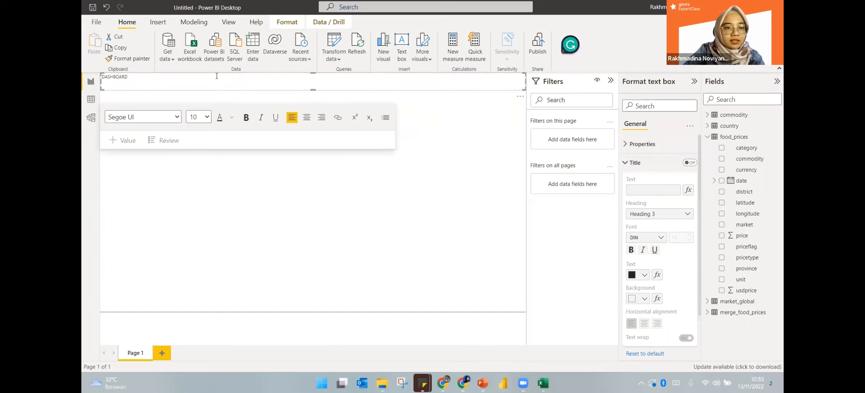
type("FOOD PRICE NATIONAL IN INDONESIA")
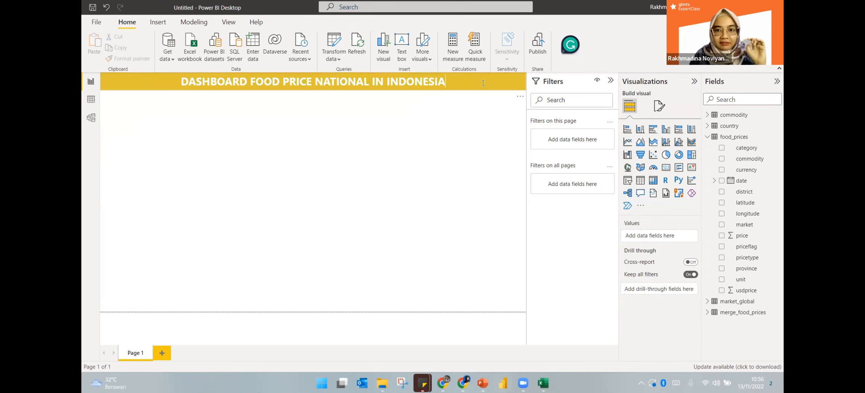
Turn on a visual border for the title box via its effects settings
left_click(485, 75)
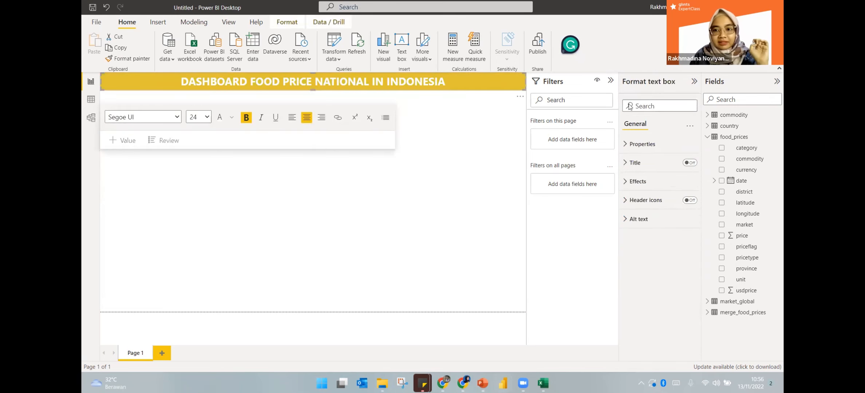
left_click(637, 181)
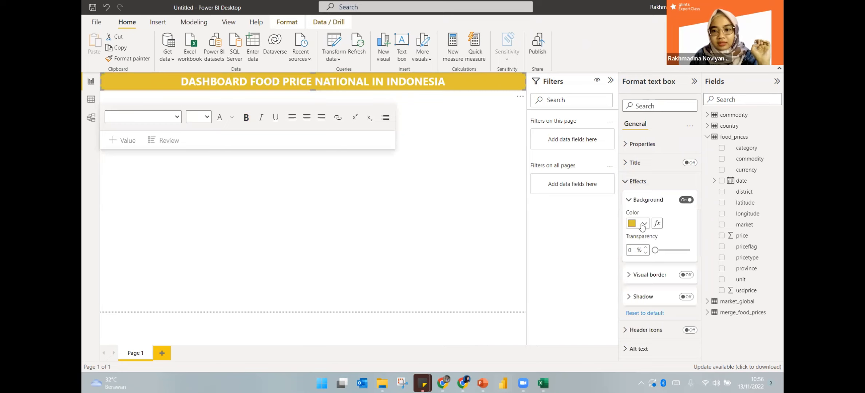
left_click(637, 181)
left_click(638, 181)
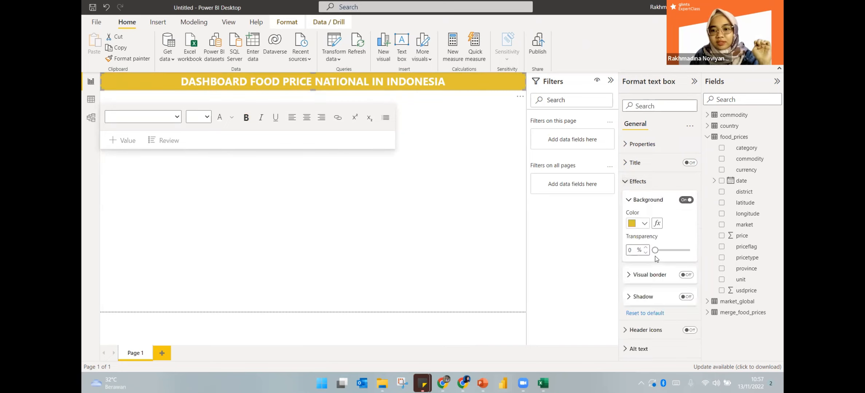
left_click(685, 275)
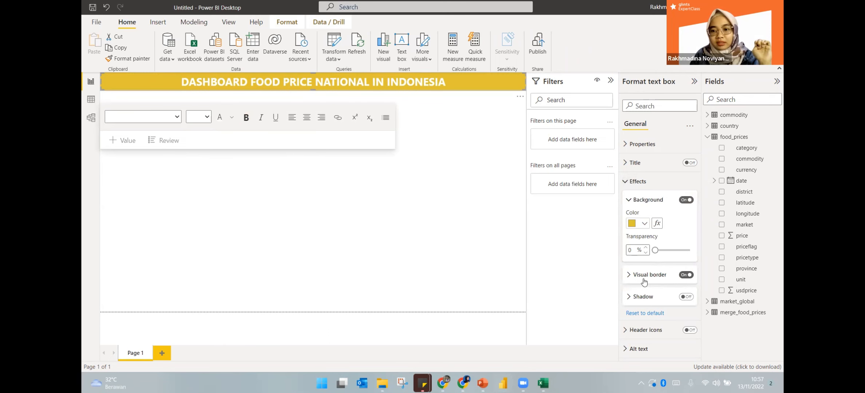
key("alt+Tab")
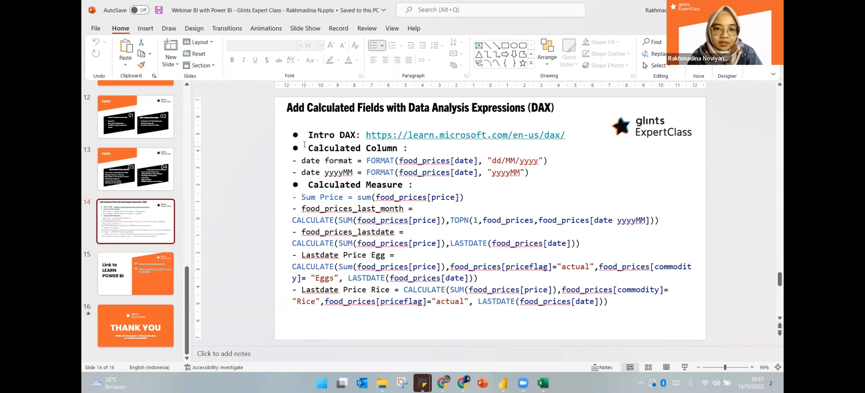
Review the calculated column and measure formulas on the DAX slide, then return to Power BI
left_click_drag(301, 159, 535, 173)
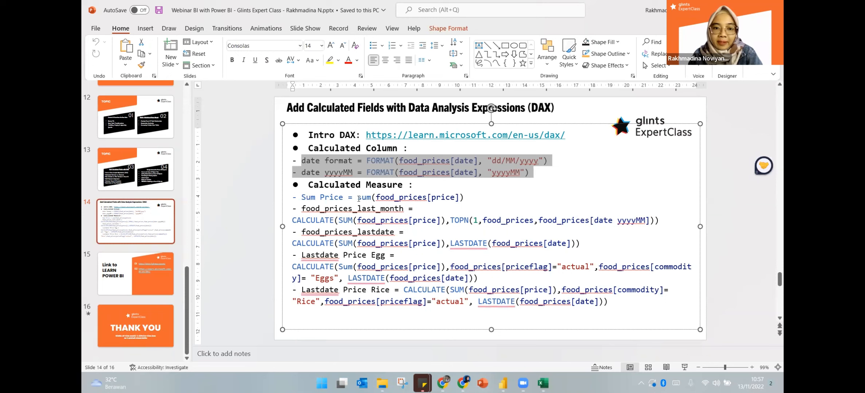
left_click_drag(302, 197, 462, 206)
double_click(372, 185)
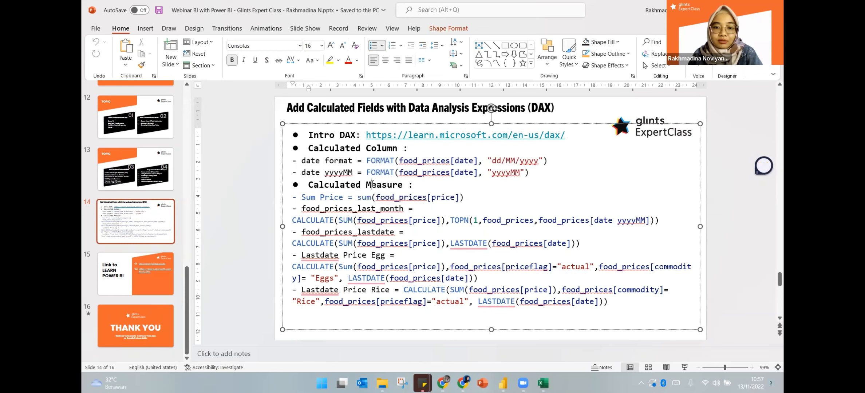
double_click(394, 187)
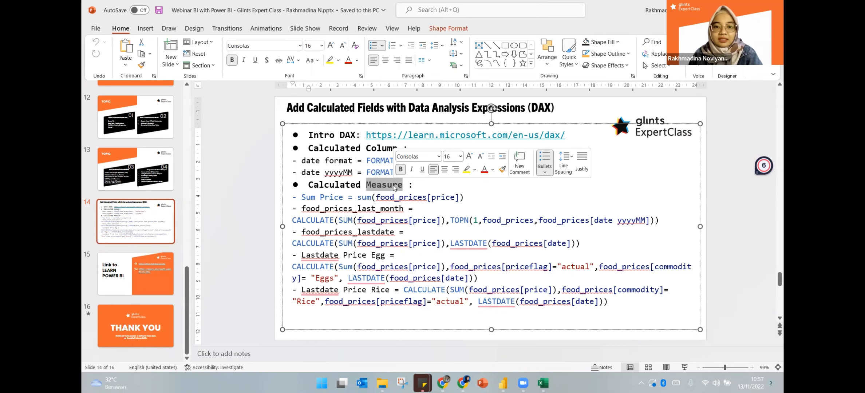
key("alt+Tab")
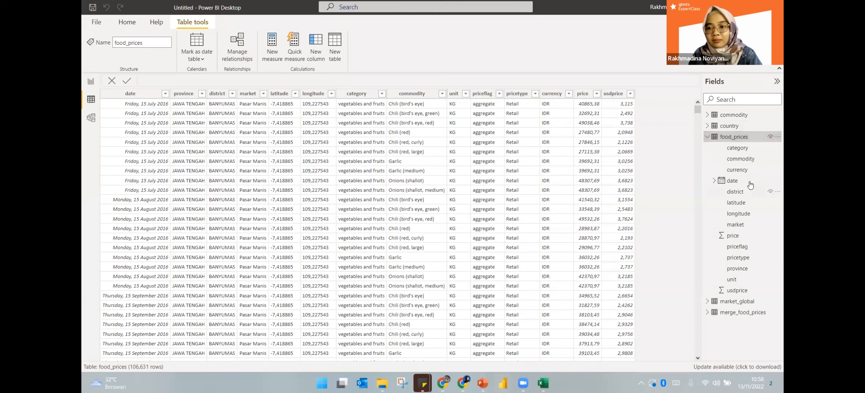
Select food_prices' date column and bring up the food_prices table's context menu in Fields
left_click(749, 185)
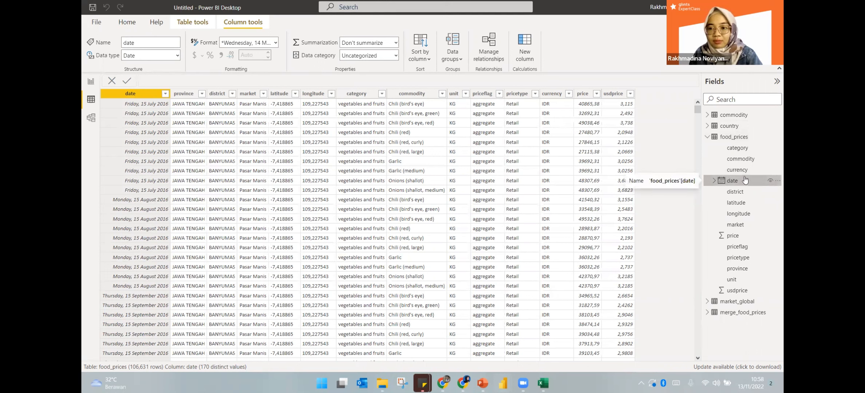
left_click(715, 181)
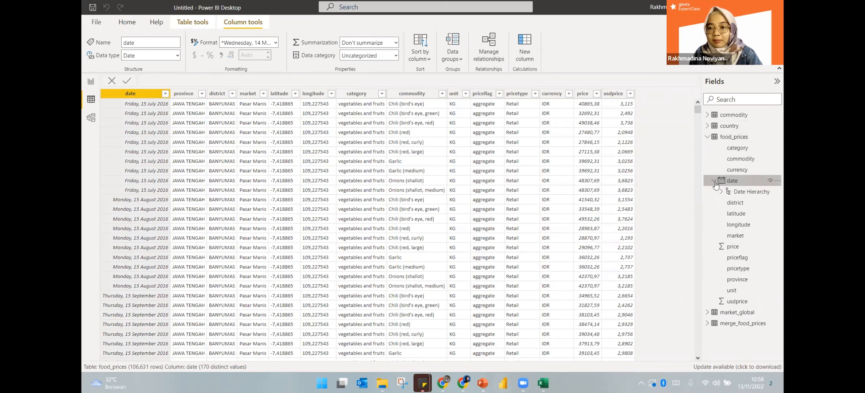
left_click(714, 181)
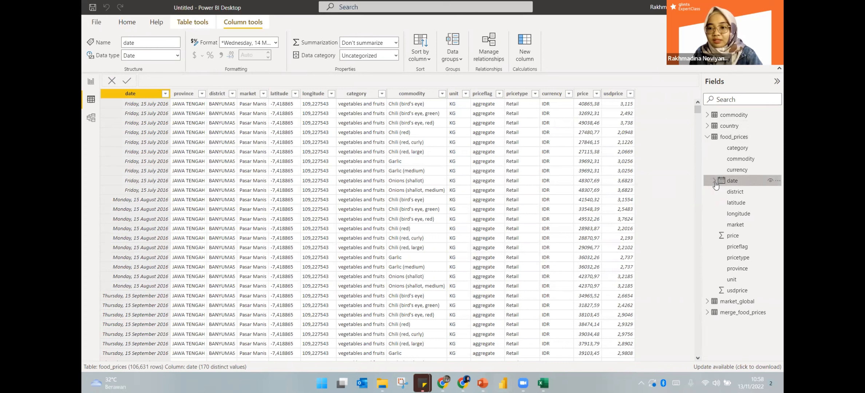
right_click(733, 137)
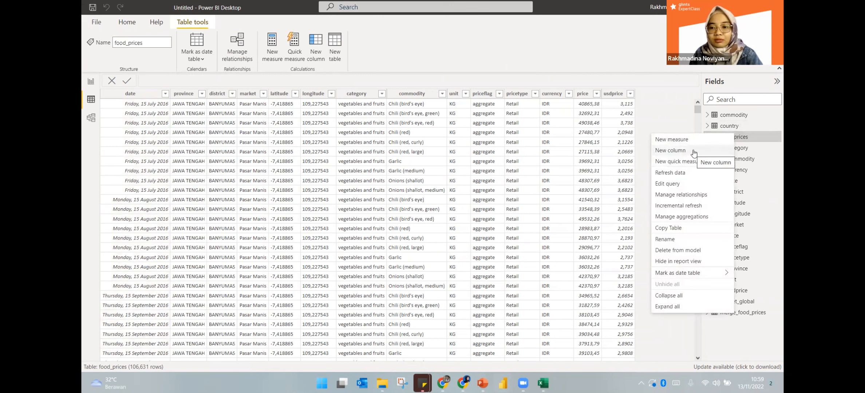
right_click(755, 137)
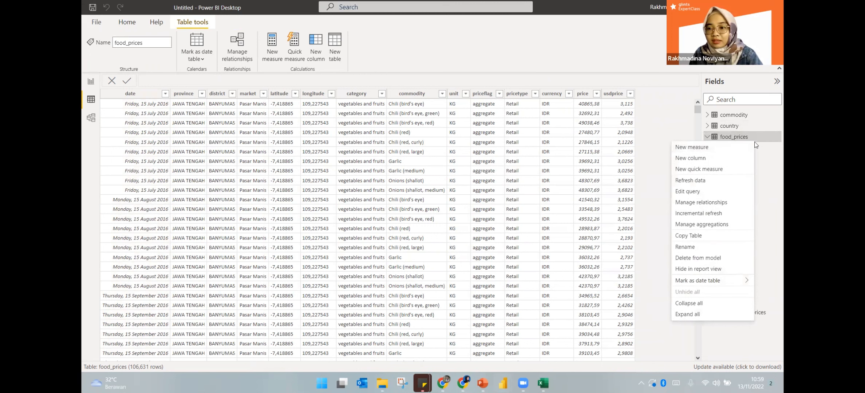
left_click(758, 138)
right_click(760, 139)
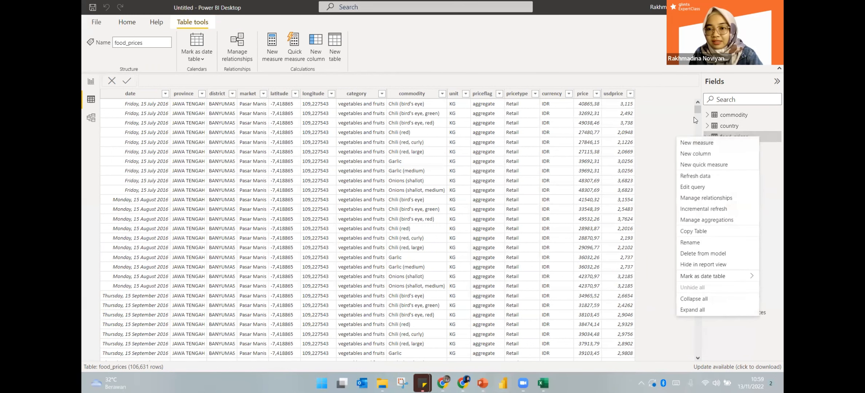
left_click(657, 91)
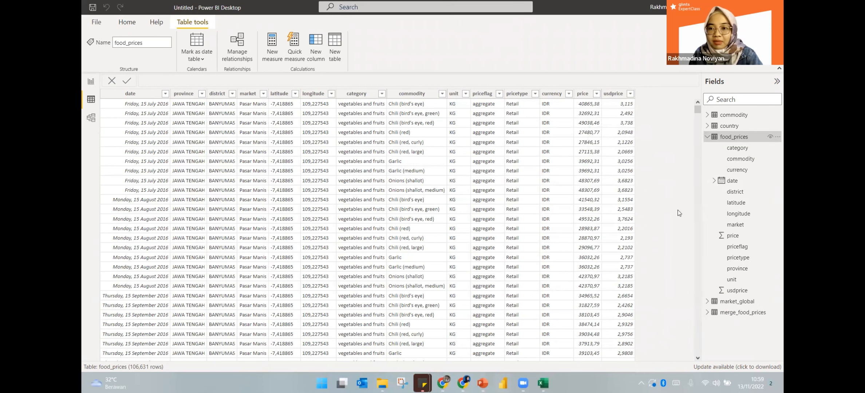
right_click(725, 135)
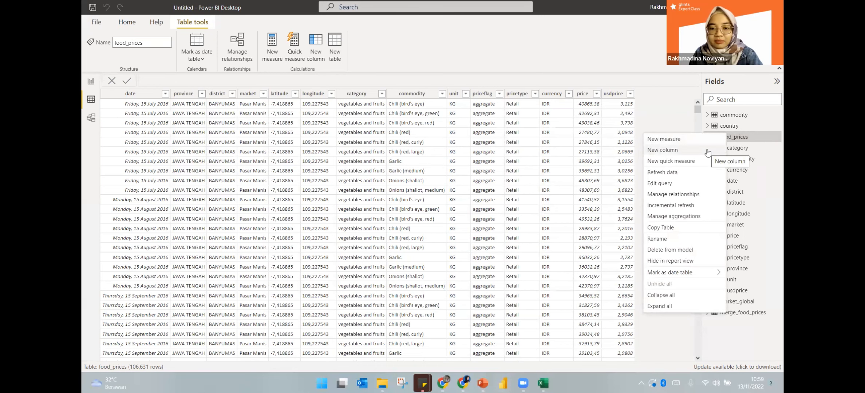
Add a 'date format' column using FORMAT(food_prices[date], "dd/MM/yyyy")
left_click(662, 150)
type("date format = FORMAT(food_prices[date], \"dd/MM/yyyy\")")
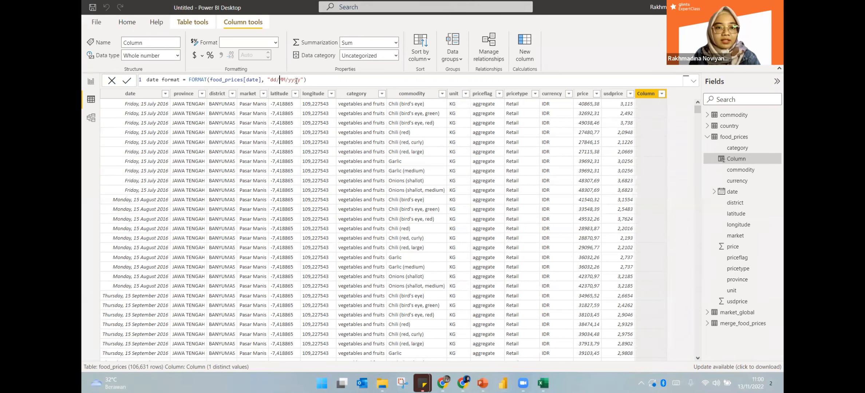
left_click(308, 79)
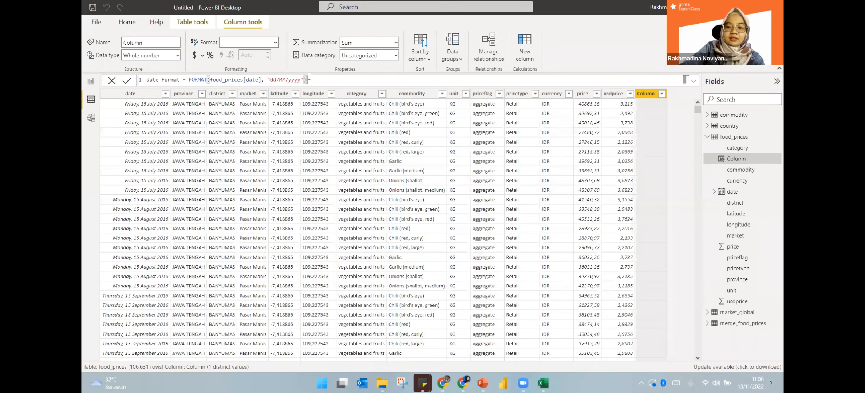
key("Return")
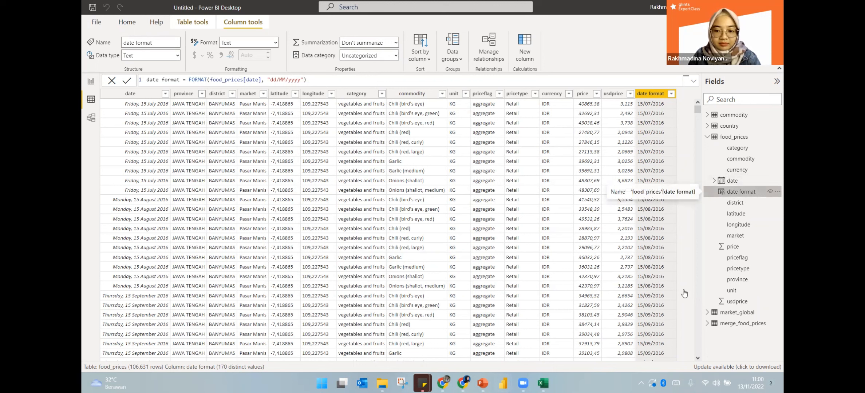
Dismiss the food_prices table menu and delete the formula's empty second line
right_click(739, 137)
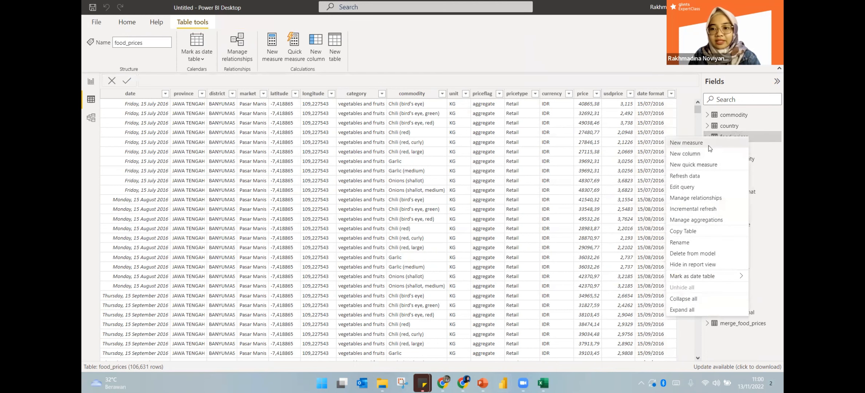
left_click(707, 144)
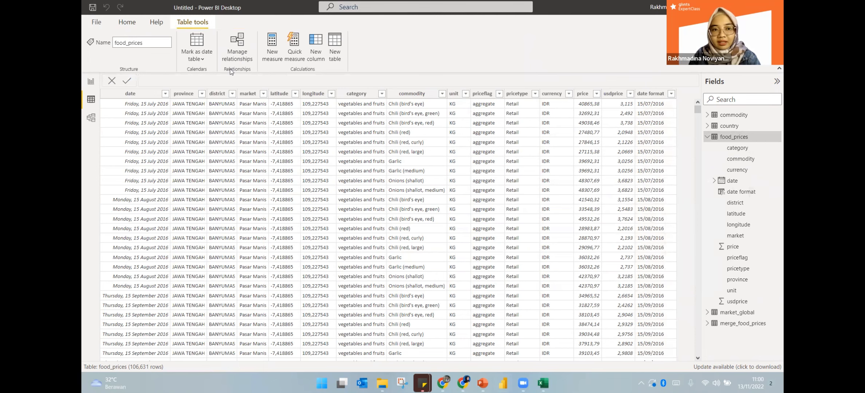
key("BackSpace")
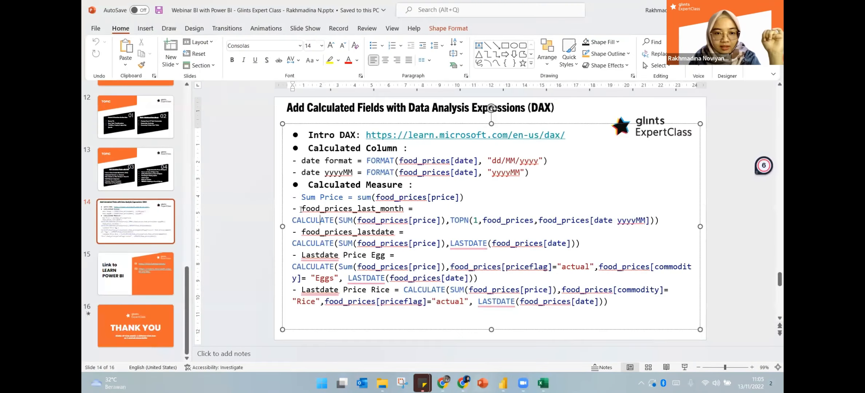
Review the food_prices_last_month name, SUM part and TOPN part of the formula on slide 14
left_click_drag(301, 208, 413, 208)
key("ctrl+c")
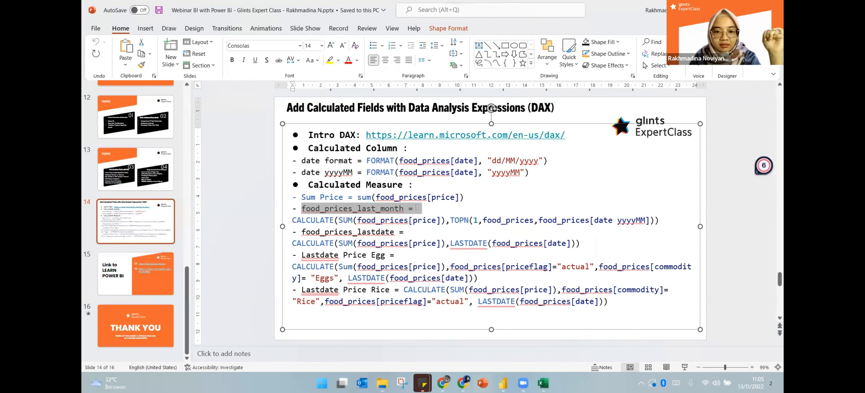
left_click_drag(339, 220, 442, 221)
left_click(307, 221)
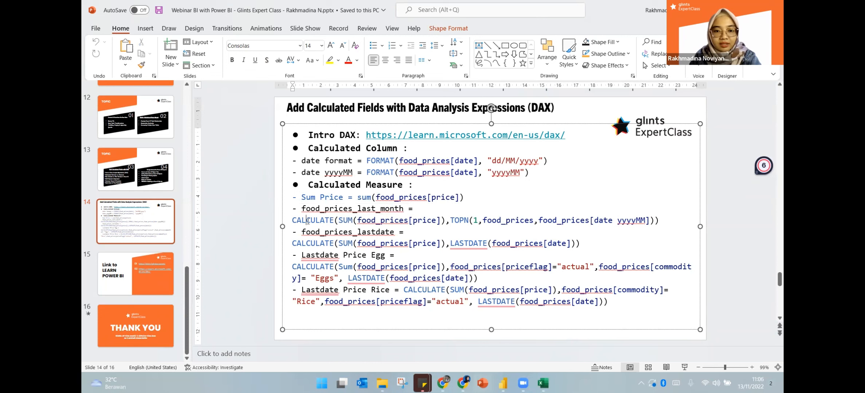
left_click(459, 221)
left_click_drag(460, 223, 548, 224)
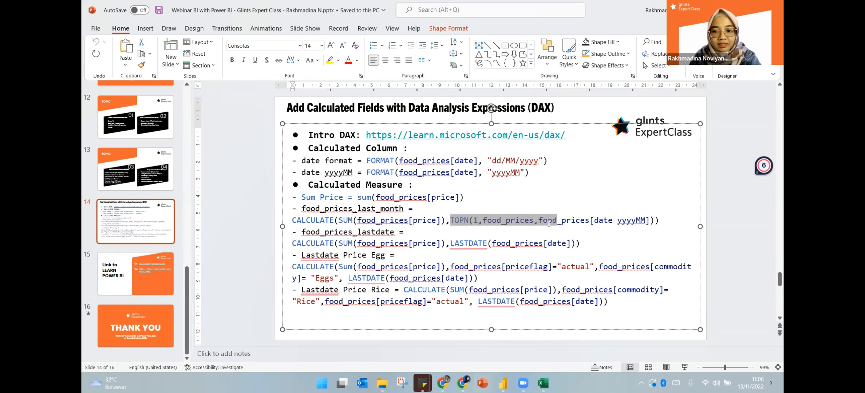
left_click(633, 224)
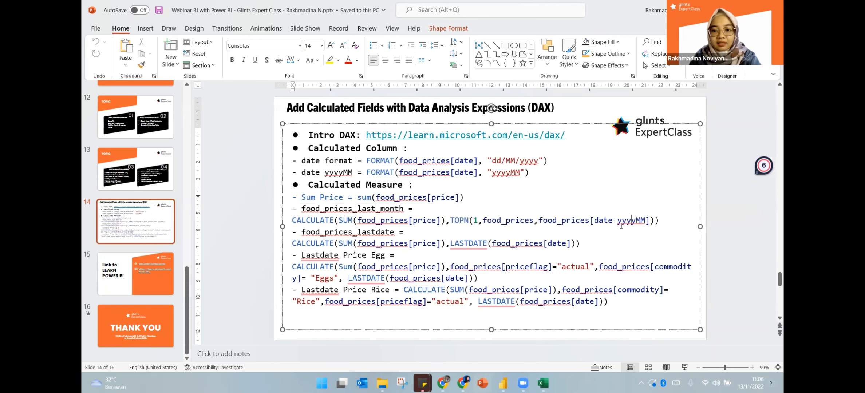
key("alt+Tab")
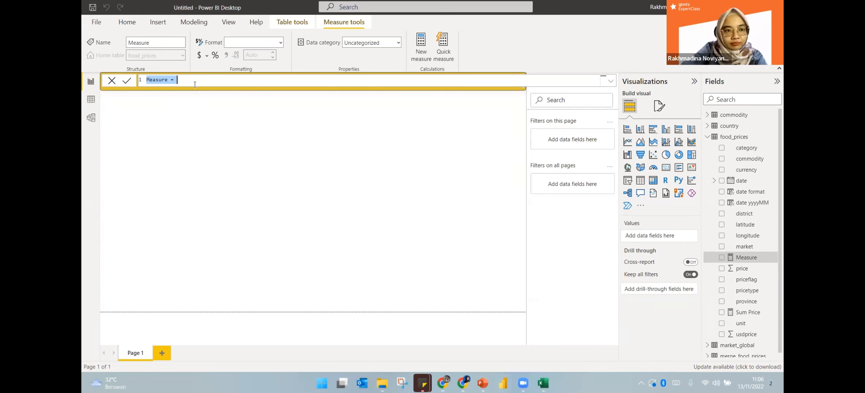
Begin the measure as food_prices_last_month = CALCULATE(SUM(food_prices[price]), using autocomplete
key("ctrl+v")
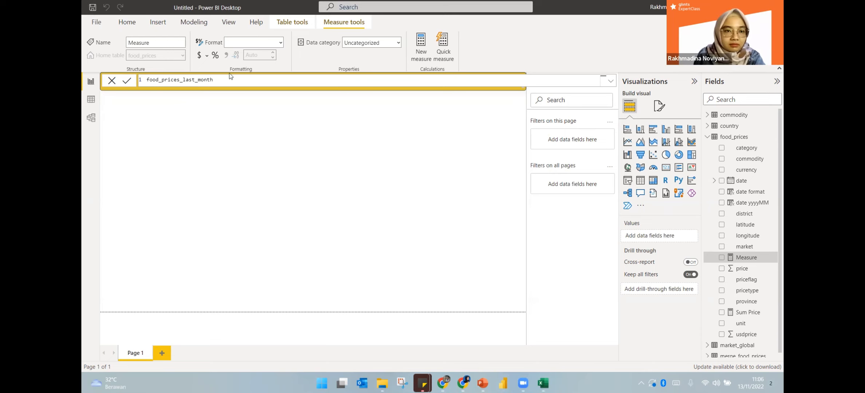
type("= ca")
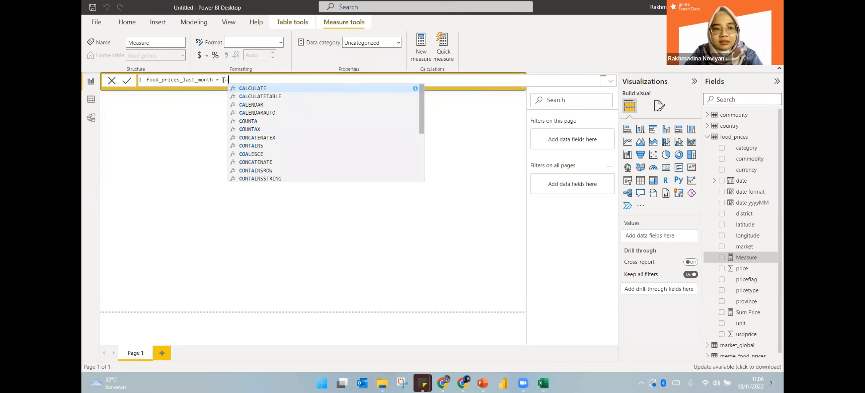
key("Tab")
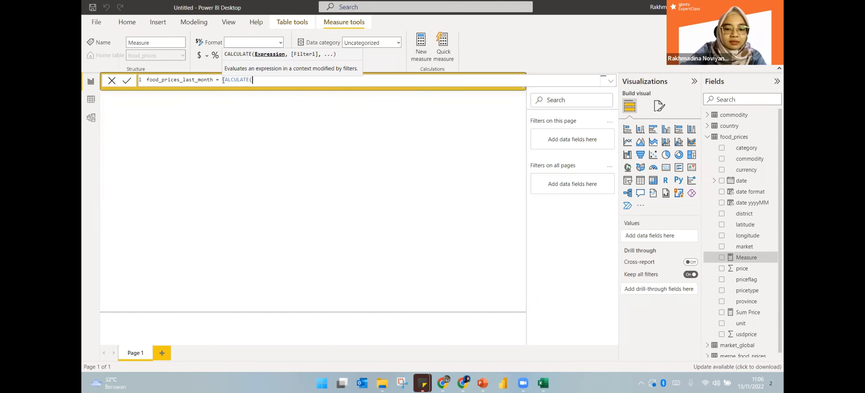
type("sum")
key("Tab")
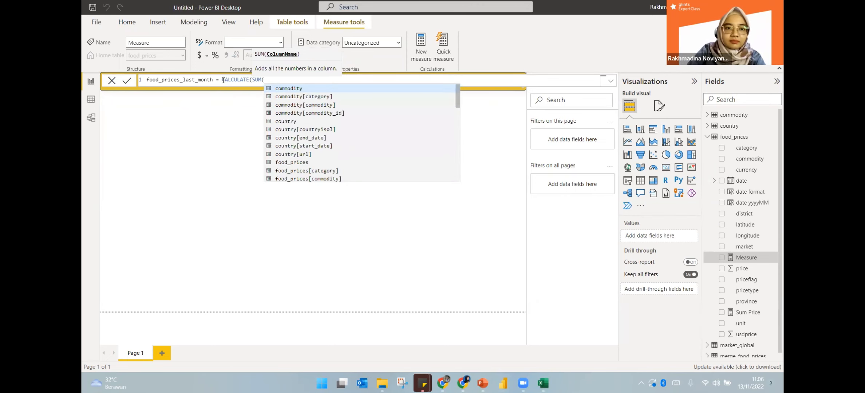
type("price")
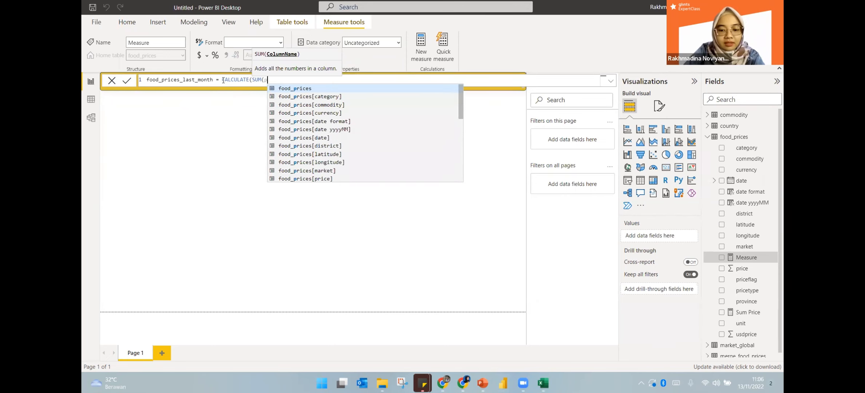
key("Down")
key("Down")
key("Down")
key("Down")
key("Down")
key("Down")
key("Down")
key("Down")
key("Down")
key("Down")
key("Down")
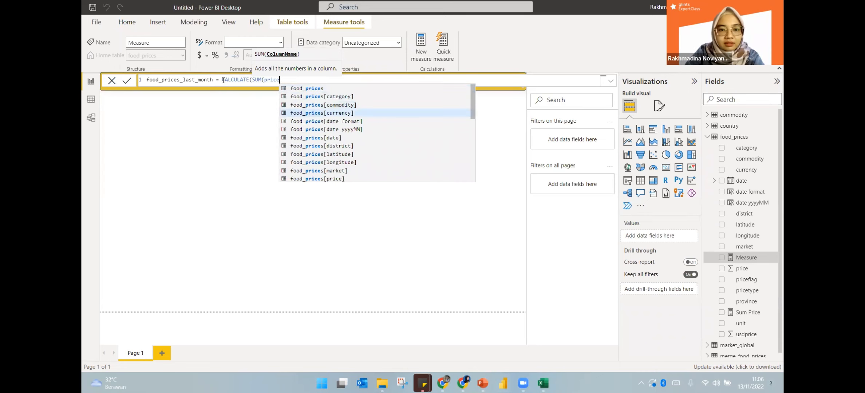
key("Tab")
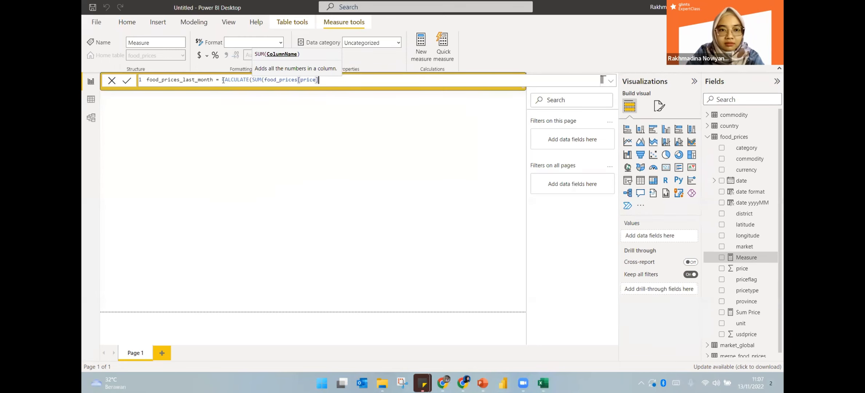
type(")")
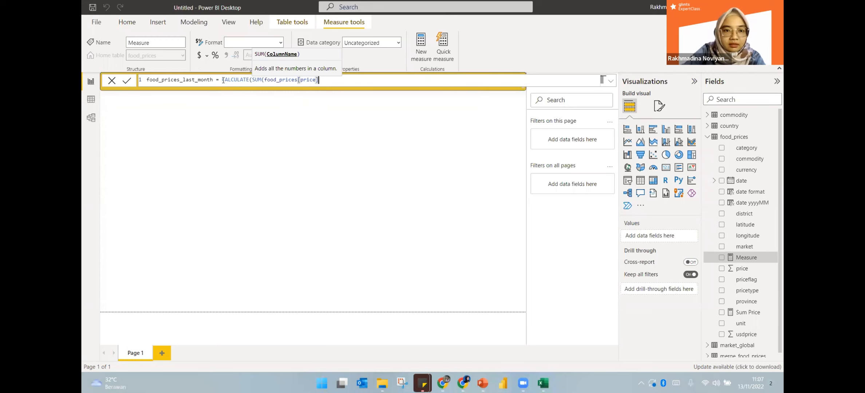
type(",")
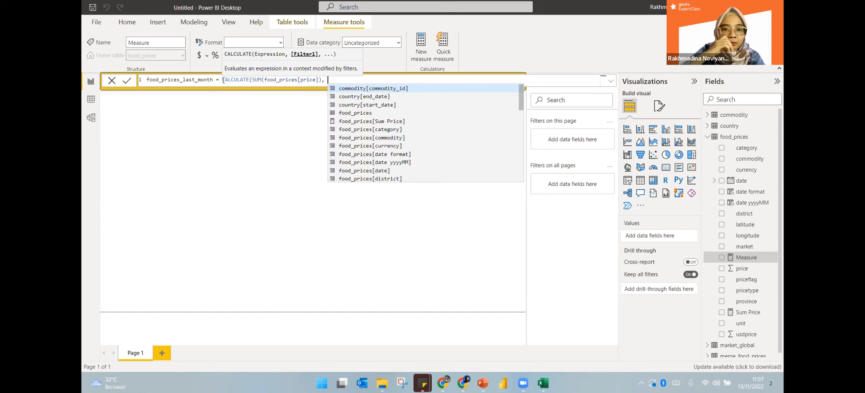
Finish the filter with TOPN(1, food_prices, food_prices[date yyyyMM], DESC) and commit the measure
type("top")
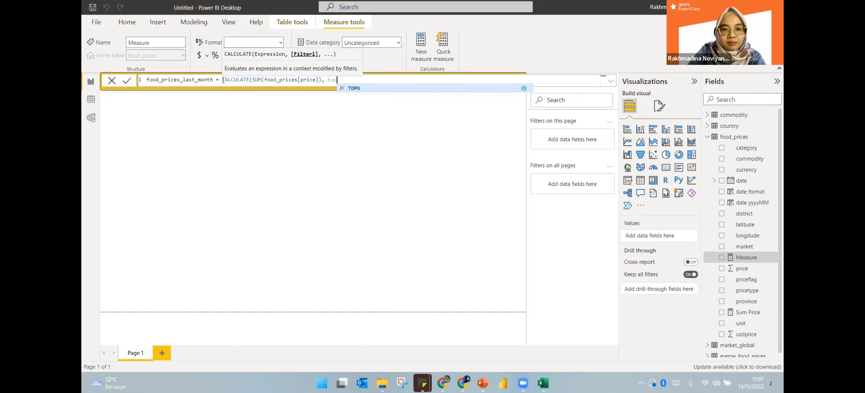
key("Tab")
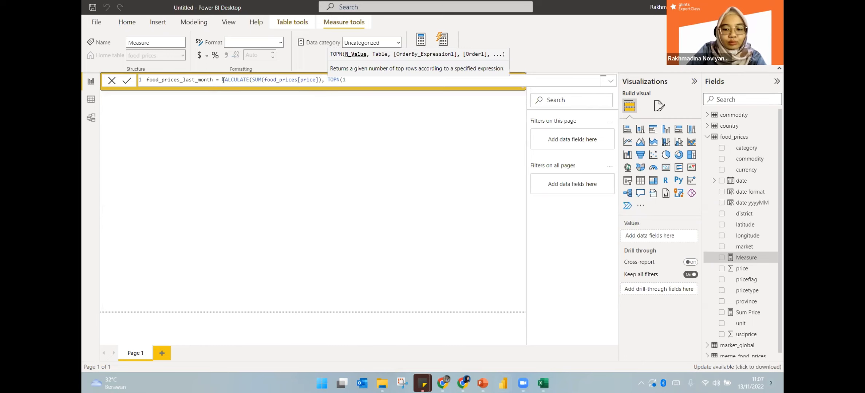
type("1,")
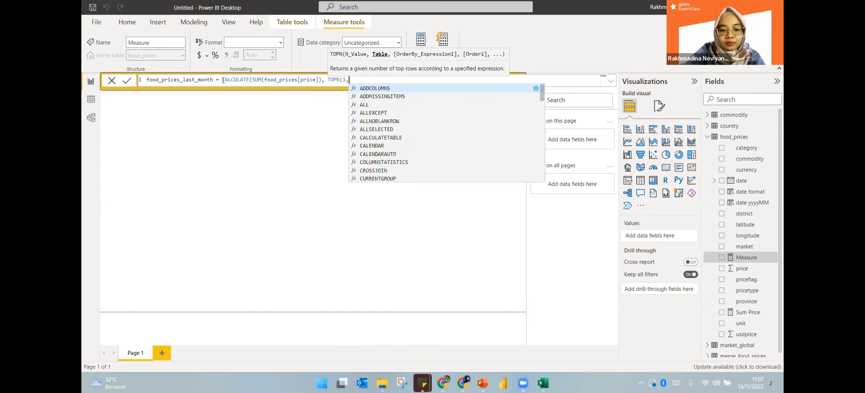
type("food_prices")
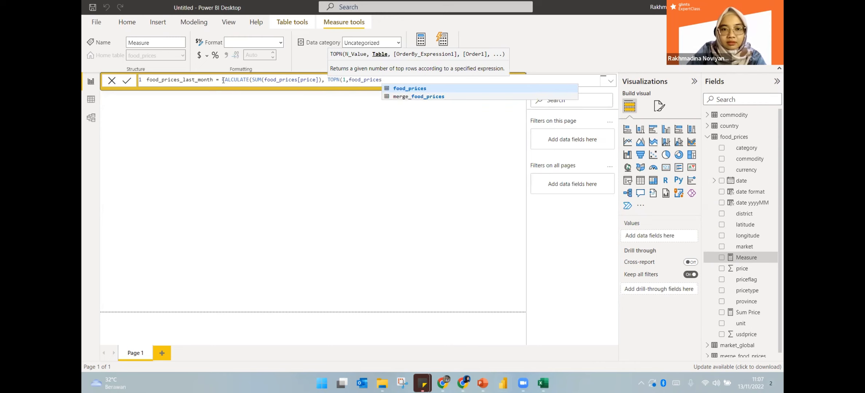
type(",")
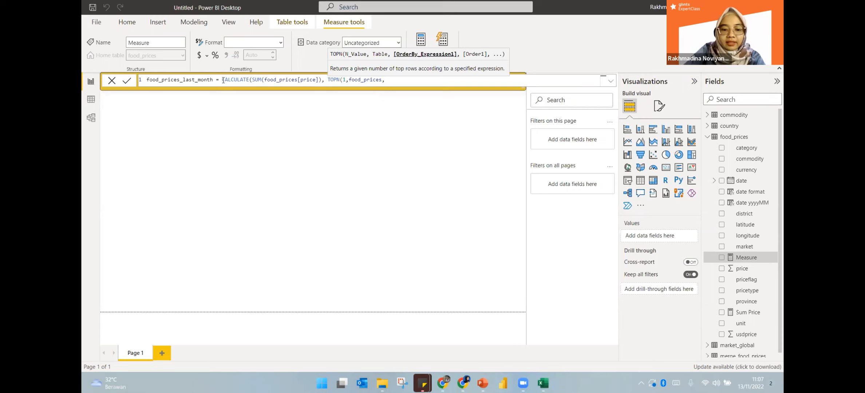
type("date")
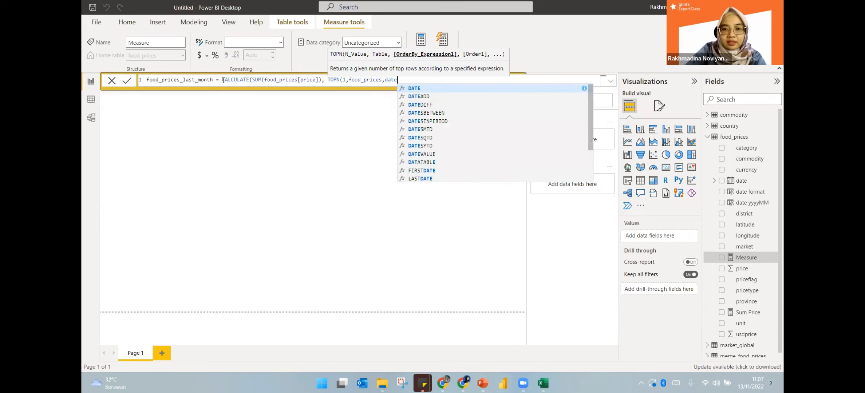
type(" yy")
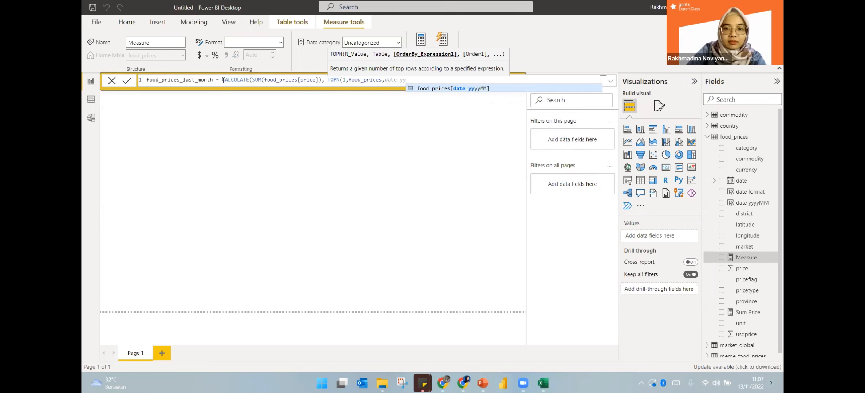
key("Tab")
type(", ")
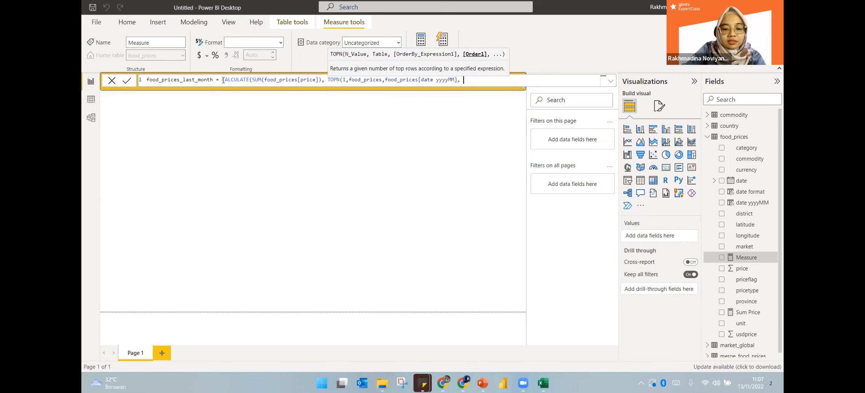
type("desc")
key("Tab")
type(")")
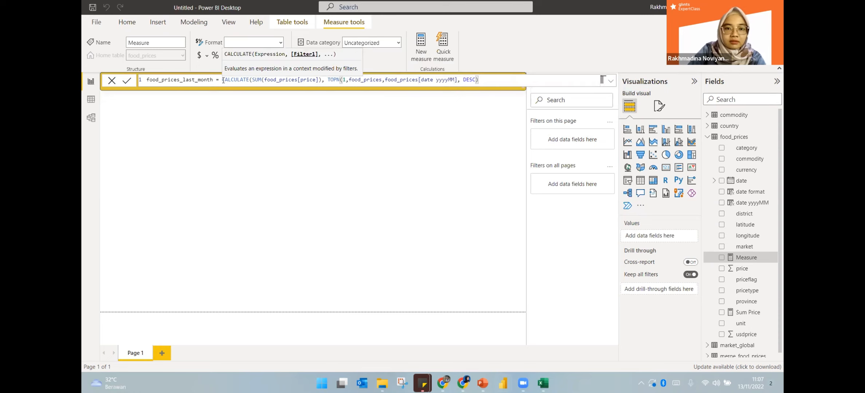
left_click(412, 177)
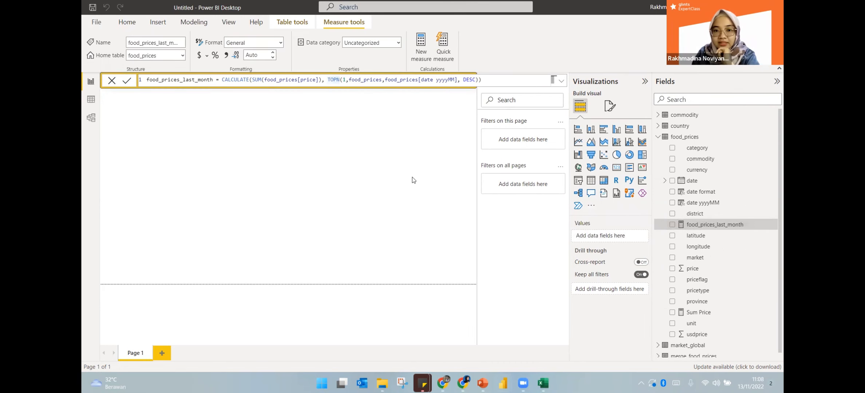
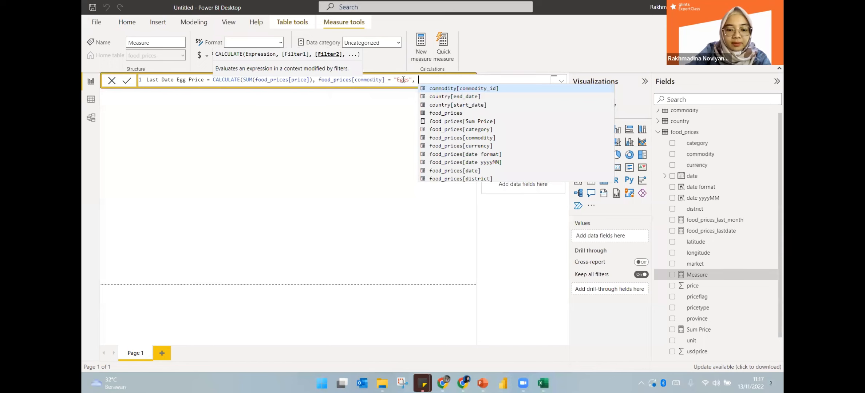
Finish the egg formula with priceflag="actual" and LASTDATE(food_prices[date]), commit it, and select it for copying
key("BackSpace")
type("food_prices[priceflag]=")
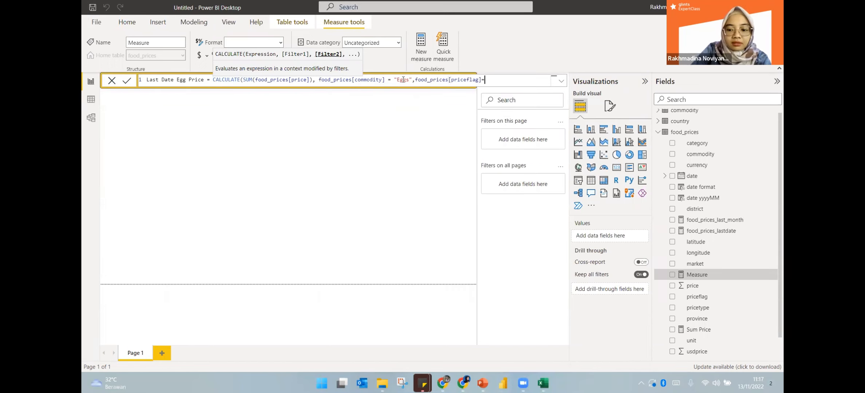
type("\"actu")
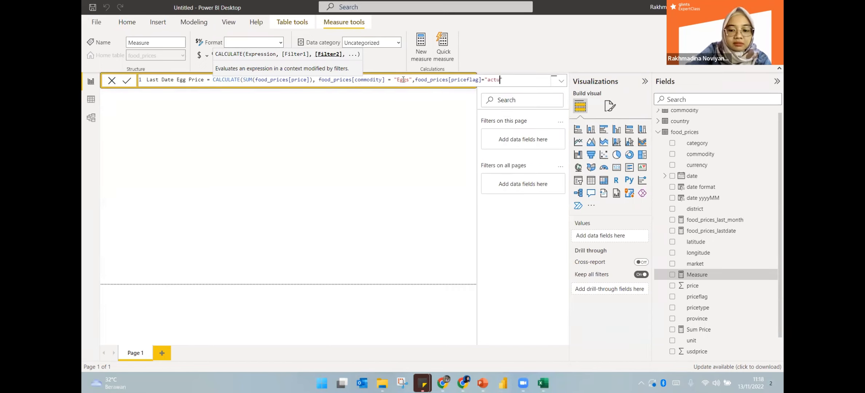
type("al\",")
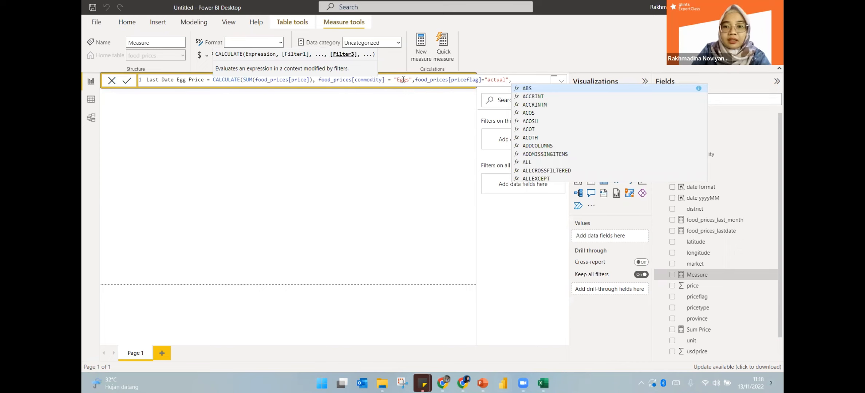
type("top")
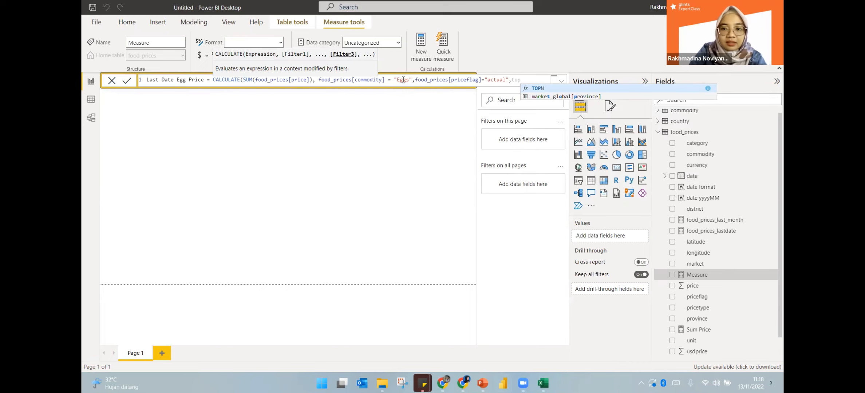
key("BackSpace")
key("BackSpace")
key("BackSpace")
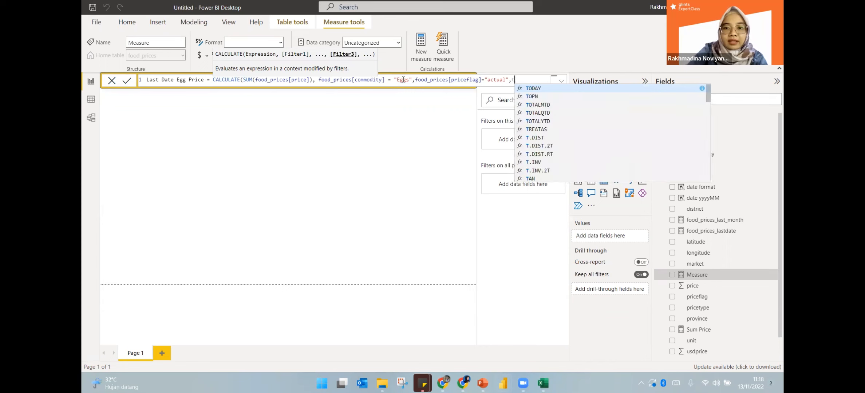
type("LASTDATE(food_prices[date])")
type(")")
key("Return")
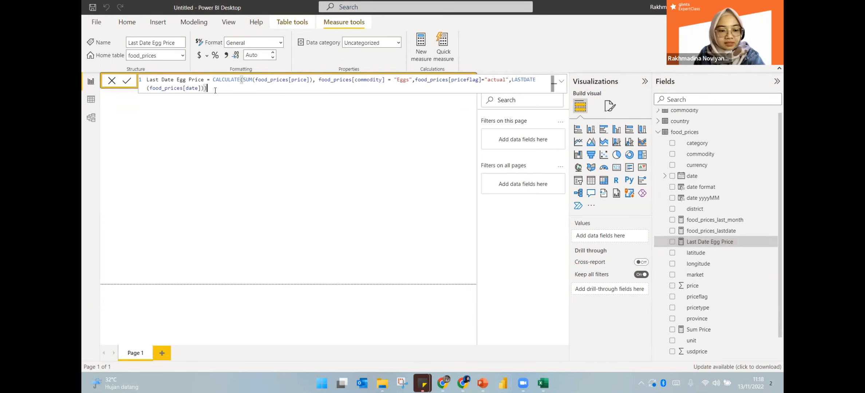
key("ctrl+a")
key("ctrl+c")
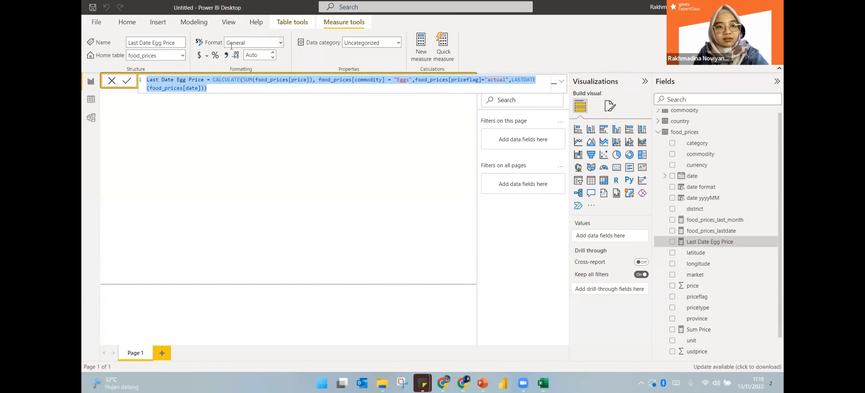
left_click(687, 133)
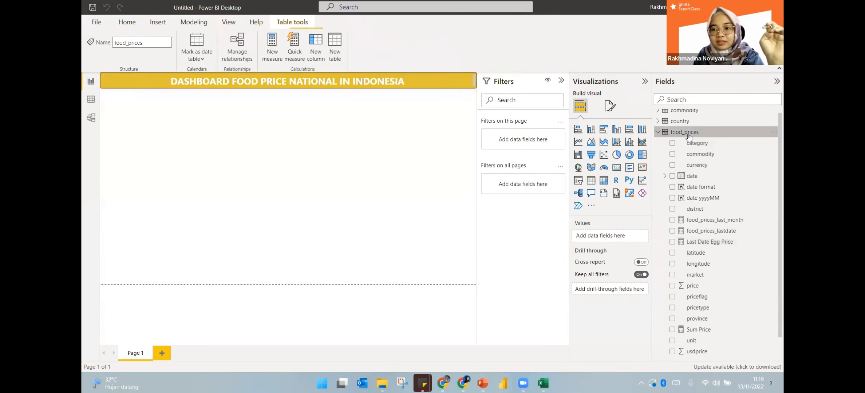
Create a new food_prices measure from the pasted egg formula, adapting it for rice
right_click(696, 129)
left_click(398, 103)
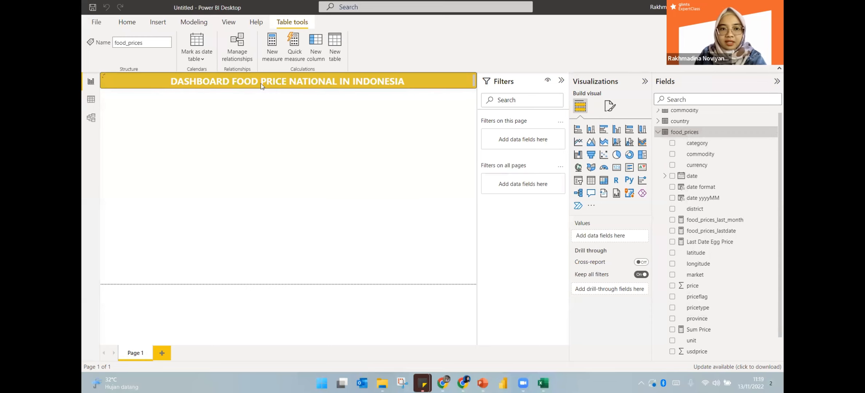
left_click(272, 46)
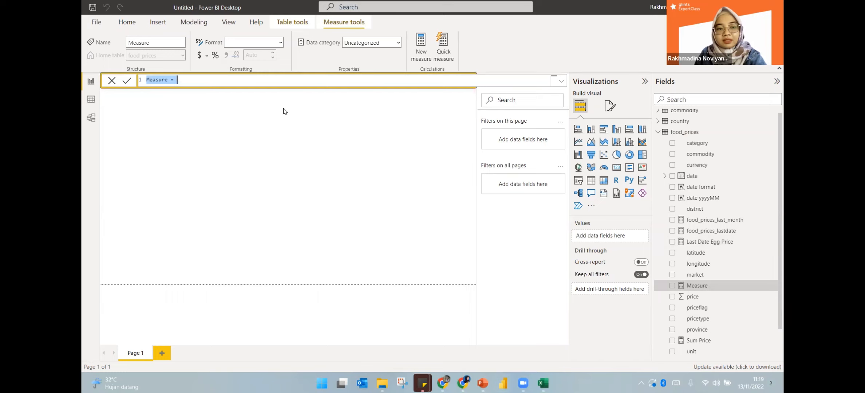
key("ctrl+v")
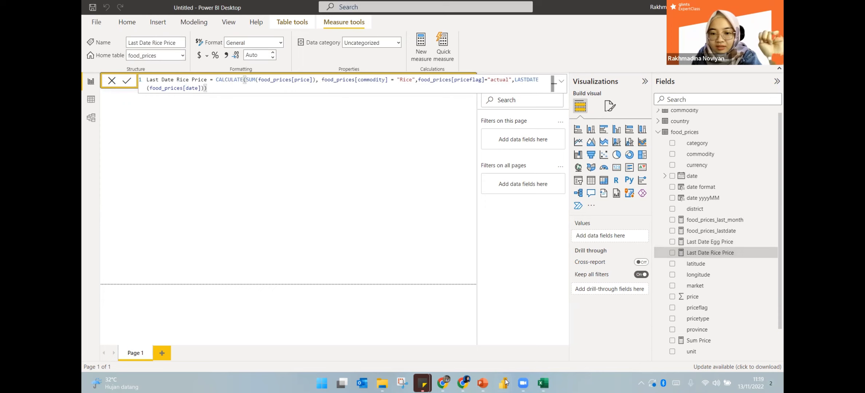
mouse_move(505, 382)
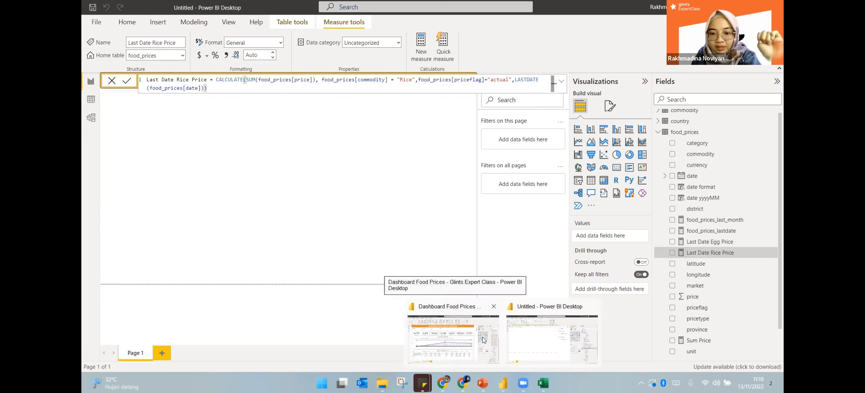
left_click(453, 338)
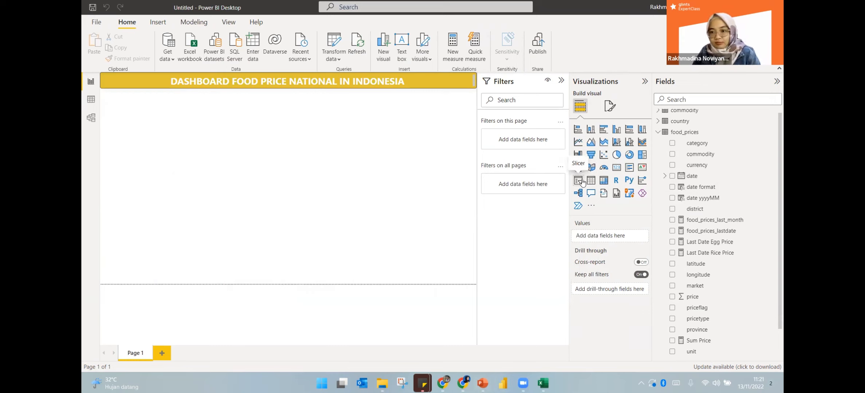
Add a food_prices category slicer, shrink it, and place it top-left under the title banner
left_click(578, 180)
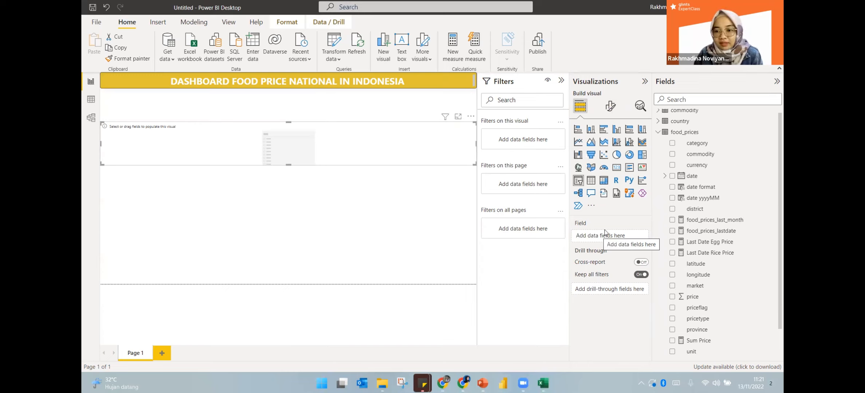
scroll(712, 287, "down", 2)
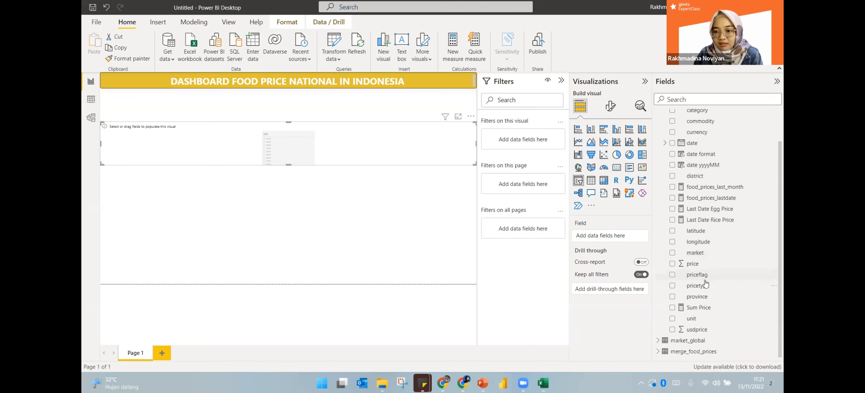
scroll(706, 284, "up", 2)
left_click_drag(710, 149, 620, 238)
left_click(645, 238)
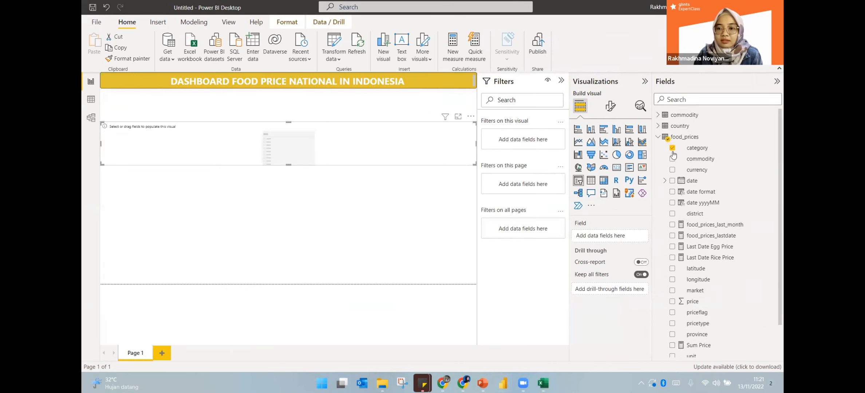
left_click(673, 152)
left_click(672, 149)
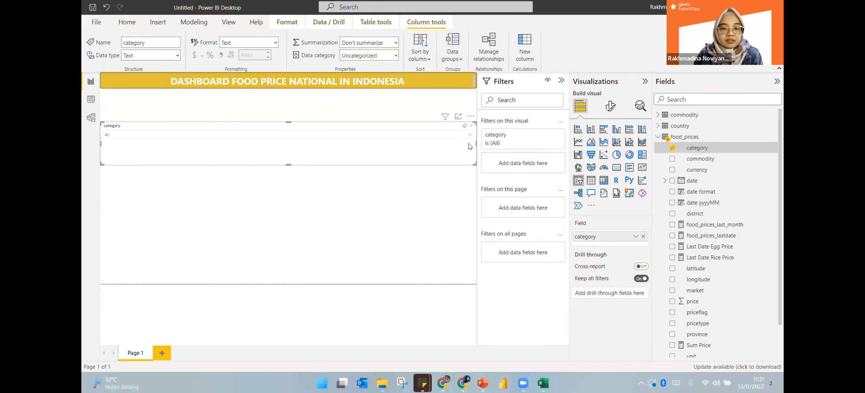
left_click_drag(472, 162, 194, 139)
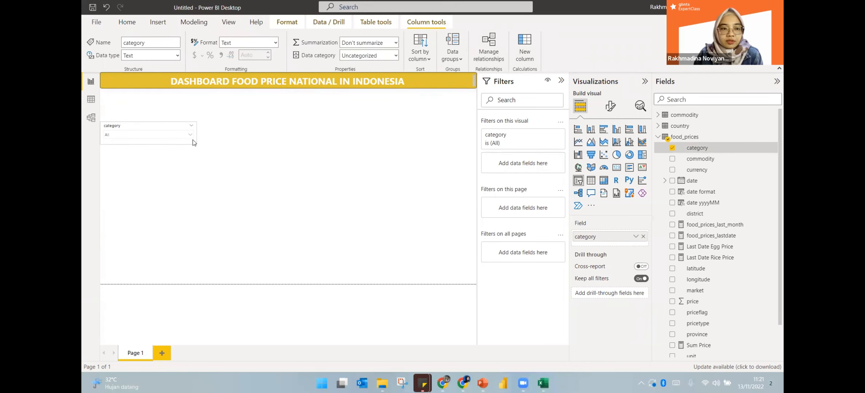
left_click_drag(114, 128, 114, 94)
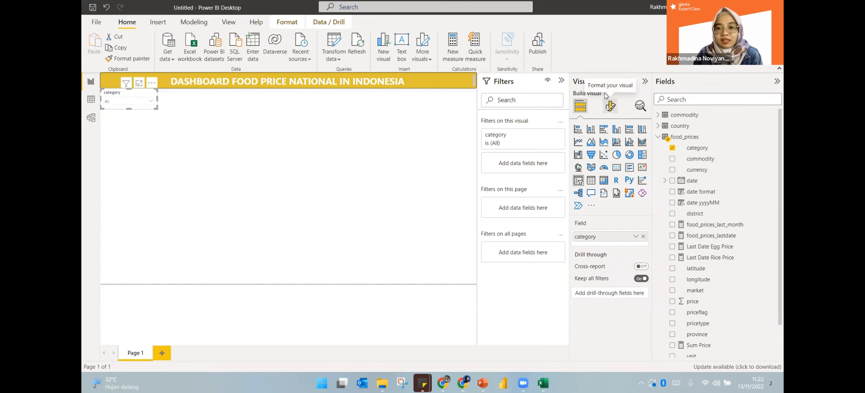
Turn on a grey visual border for the slicer with 5 px rounded corners
left_click(611, 106)
left_click(599, 149)
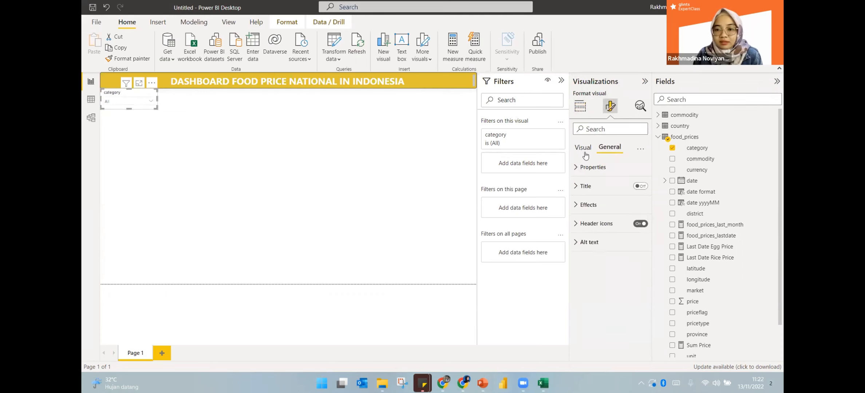
left_click(580, 107)
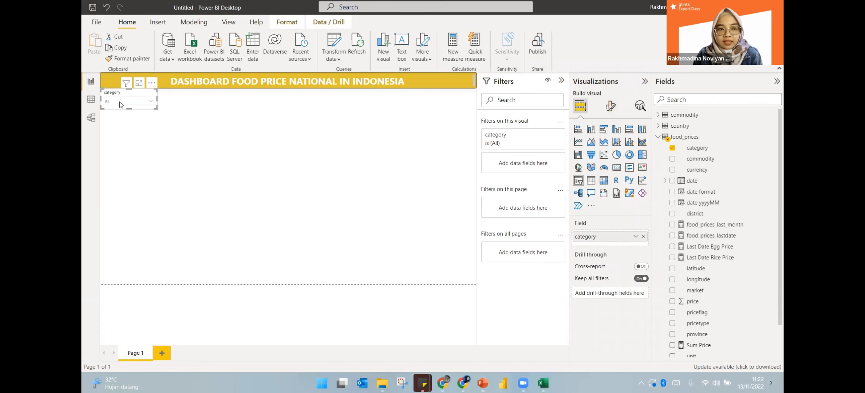
left_click(616, 110)
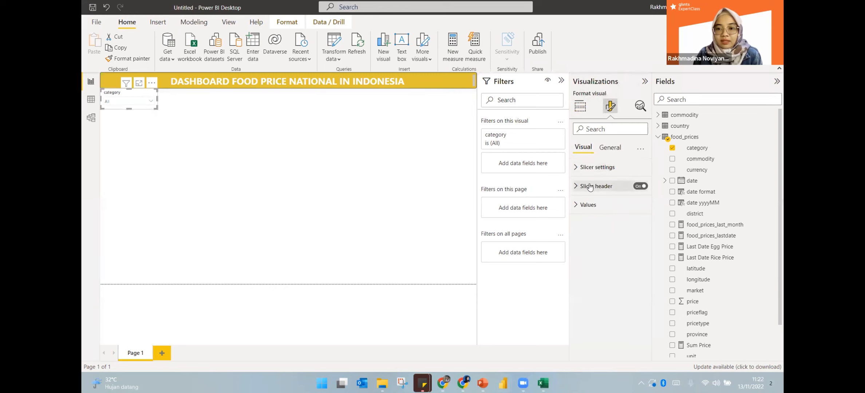
left_click(575, 168)
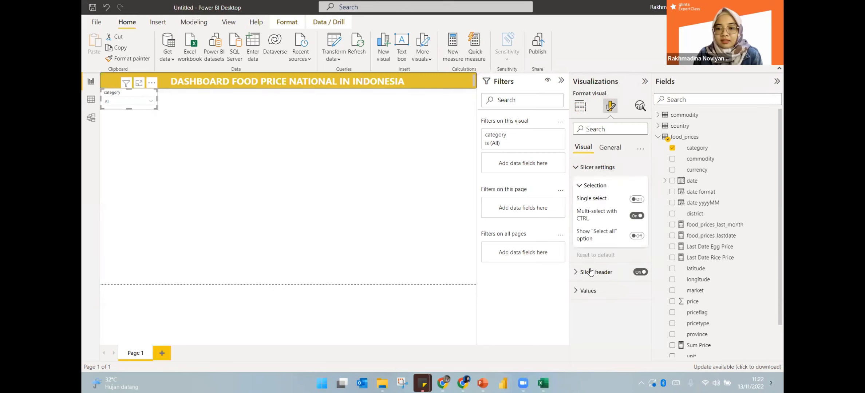
left_click(615, 149)
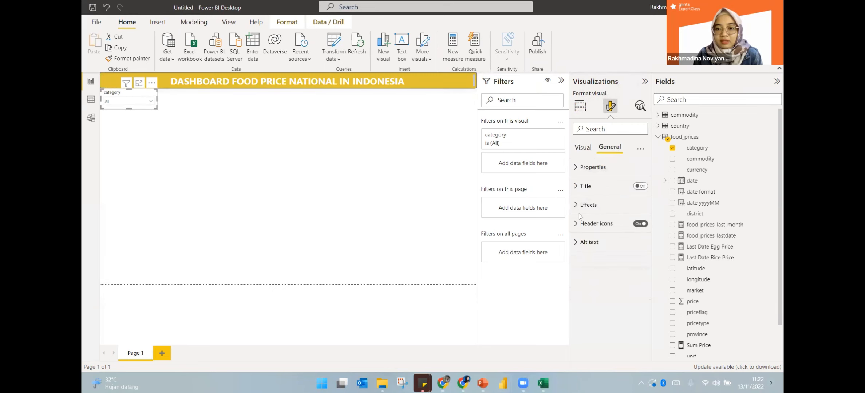
left_click(588, 208)
scroll(589, 212, "down", 1)
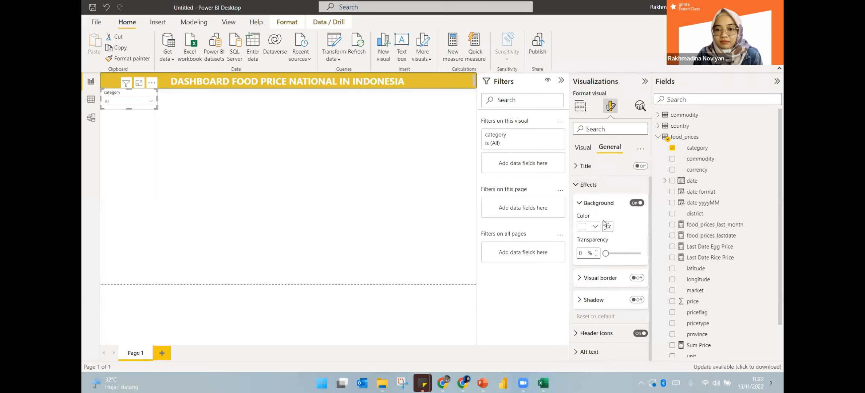
left_click(630, 278)
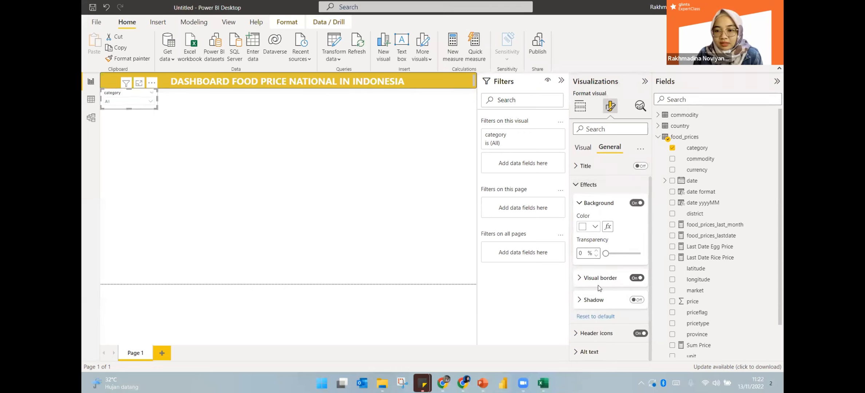
left_click(589, 279)
scroll(593, 280, "down", 3)
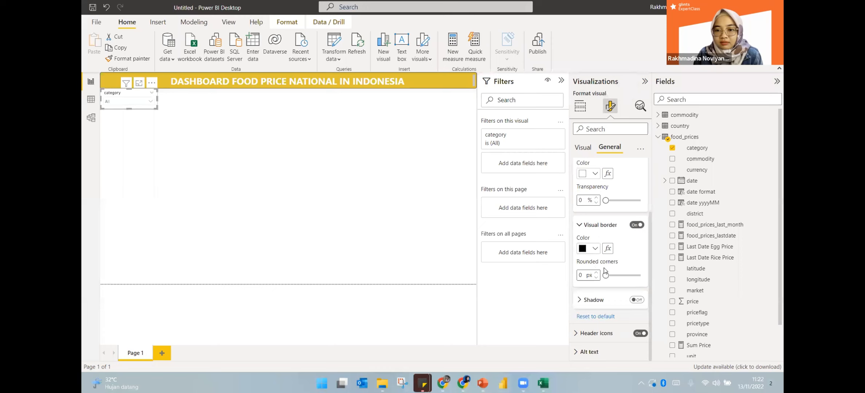
left_click_drag(605, 276, 611, 276)
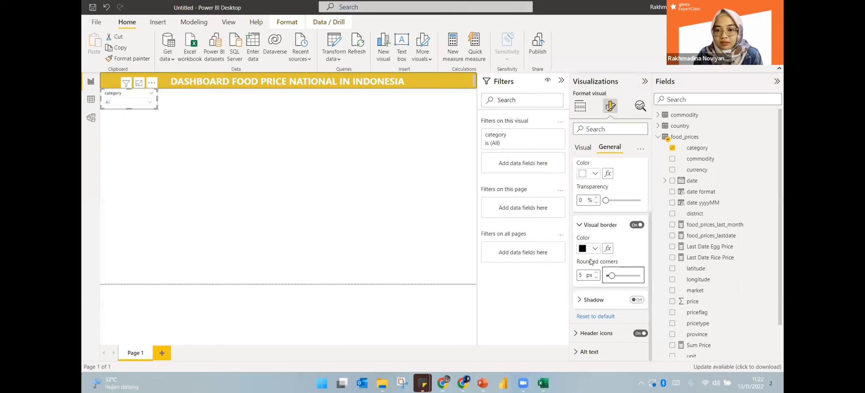
left_click(590, 249)
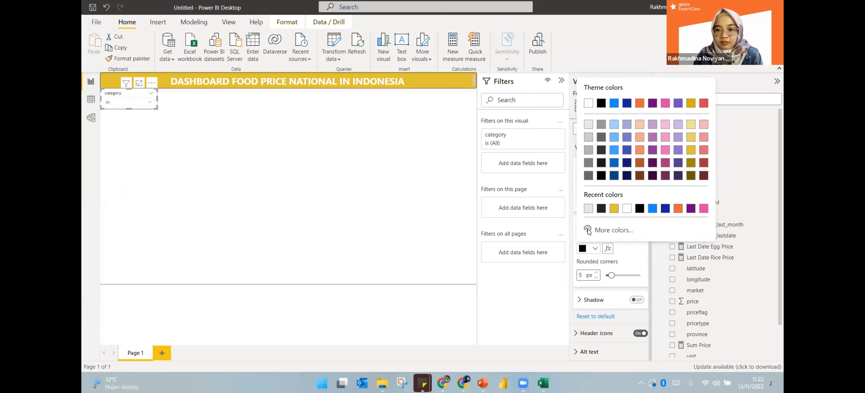
left_click(588, 163)
left_click(610, 299)
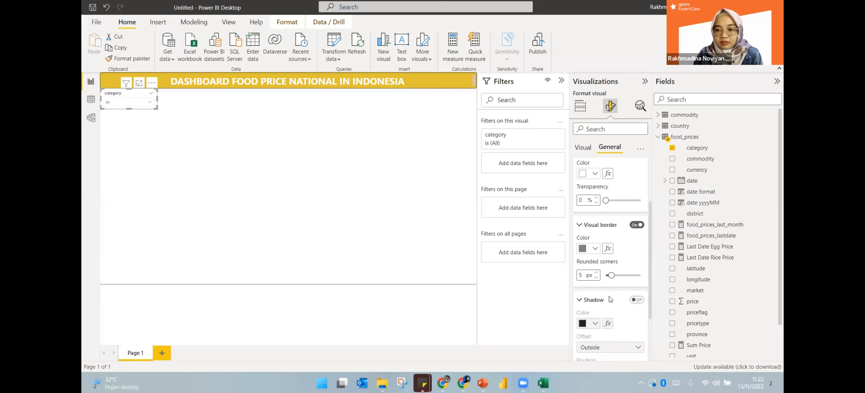
Turn on the slicer's shadow in a light grey colour
scroll(611, 299, "down", 2)
left_click(637, 228)
left_click(598, 252)
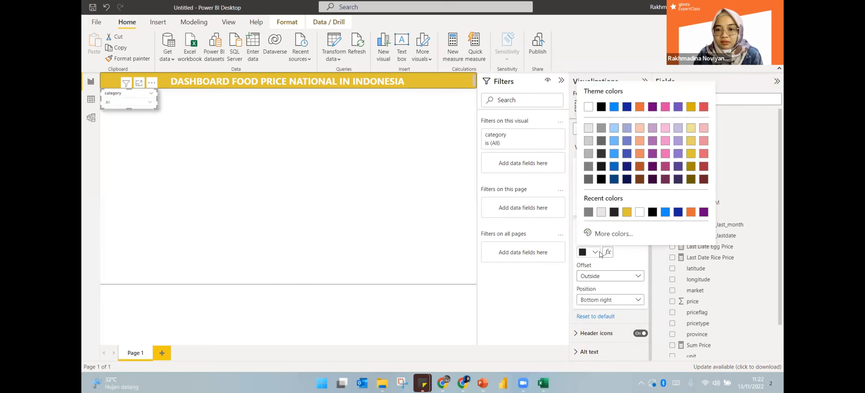
left_click(588, 153)
left_click(240, 148)
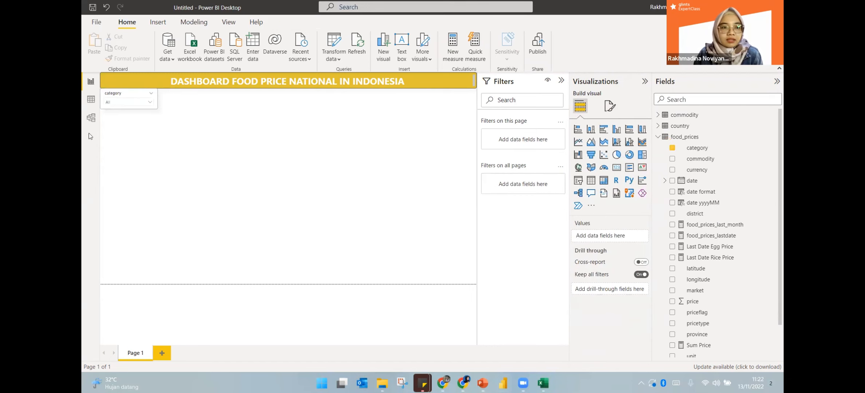
Increase the slicer border's rounded corners to 6 px and review the shadow settings
left_click(119, 108)
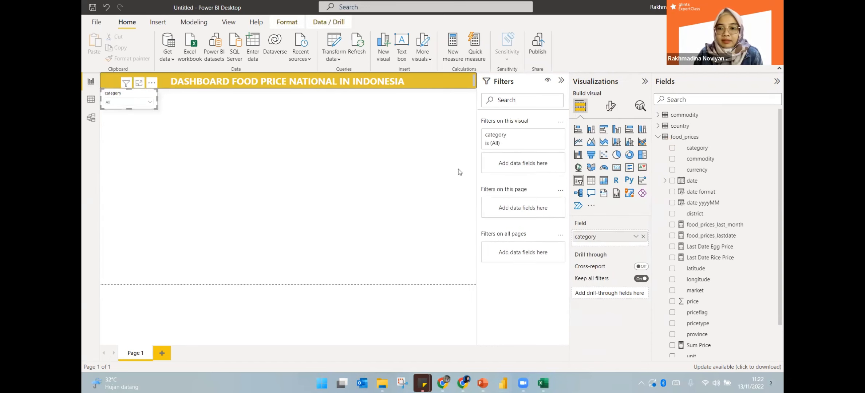
left_click(610, 106)
left_click(582, 169)
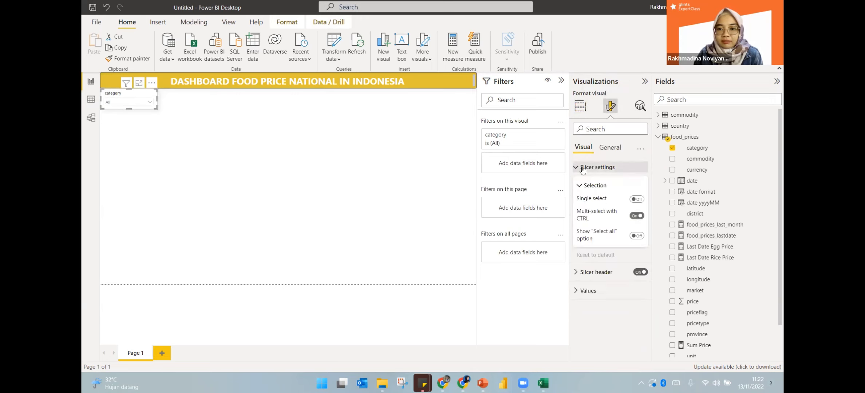
left_click(609, 148)
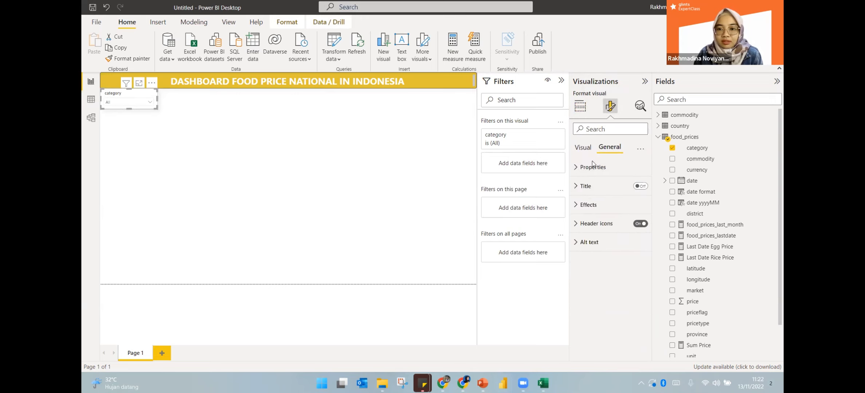
left_click(578, 206)
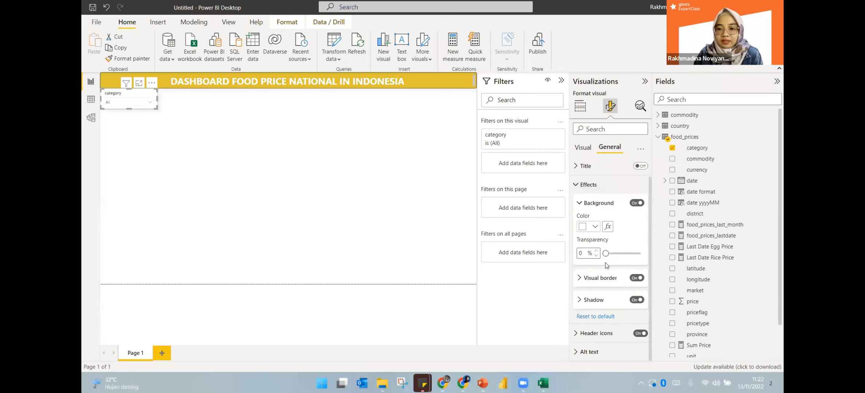
left_click(596, 283)
scroll(596, 285, "down", 2)
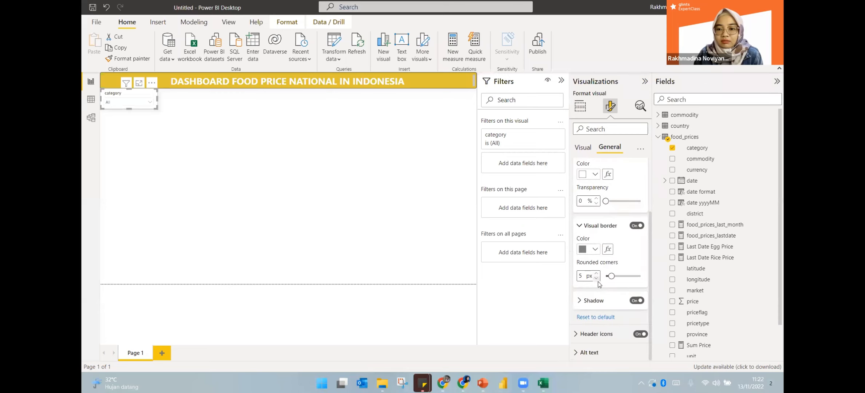
left_click_drag(610, 276, 613, 275)
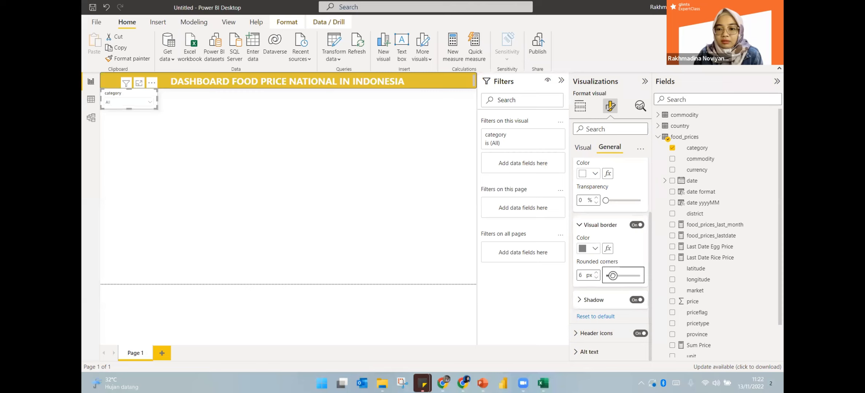
left_click(594, 301)
scroll(596, 306, "down", 3)
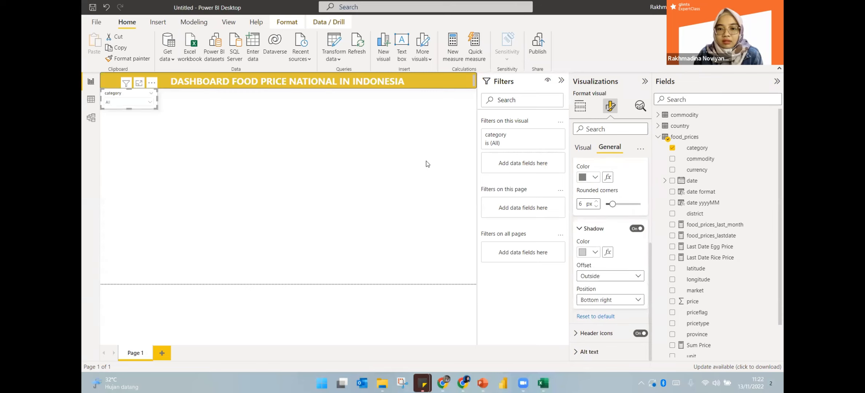
left_click(376, 137)
Duplicate the category slicer and place the copy beside the original
left_click(119, 93)
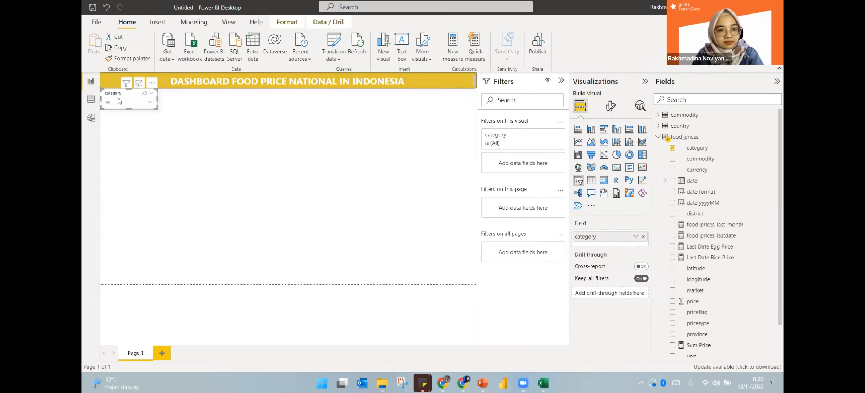
key("ctrl+c")
key("ctrl+v")
left_click_drag(122, 90, 185, 92)
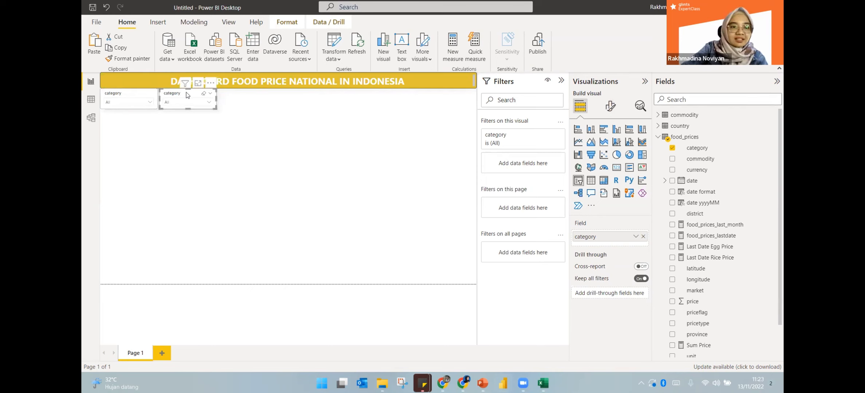
left_click(185, 158)
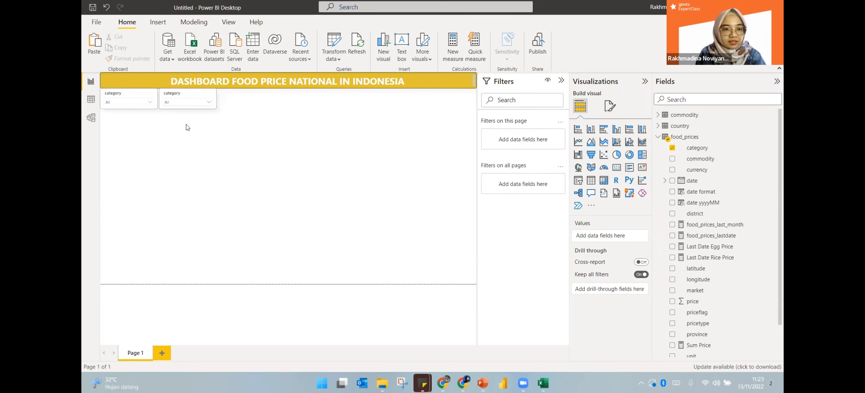
Switch the second slicer's field from category to commodity
left_click(173, 93)
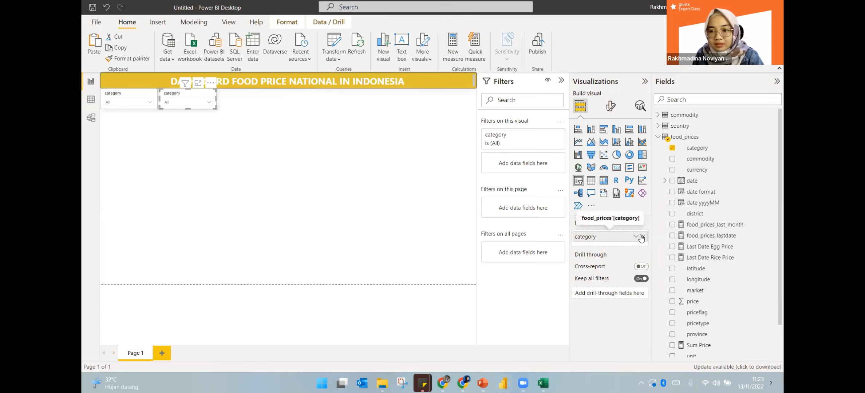
left_click(643, 236)
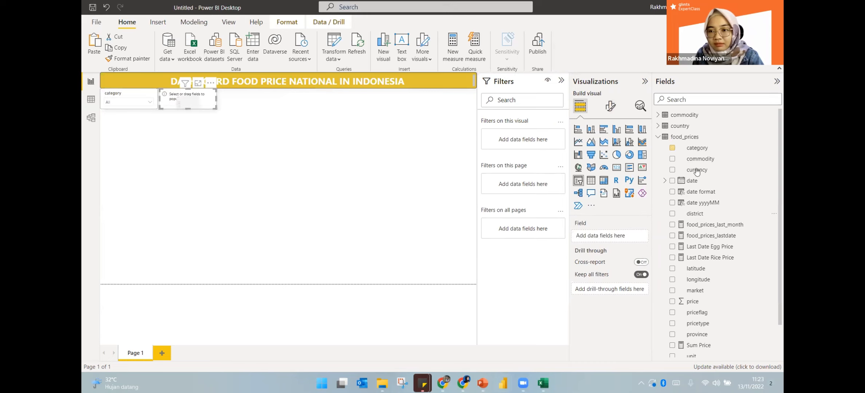
left_click(672, 159)
left_click(170, 196)
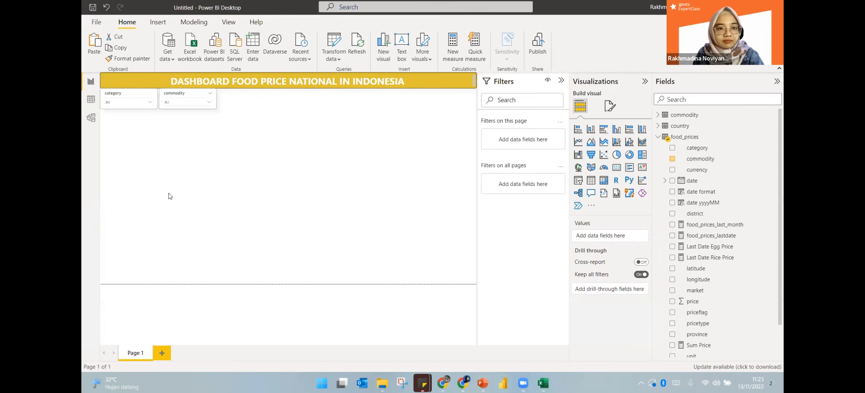
left_click(170, 98)
left_click(191, 115)
left_click(178, 91)
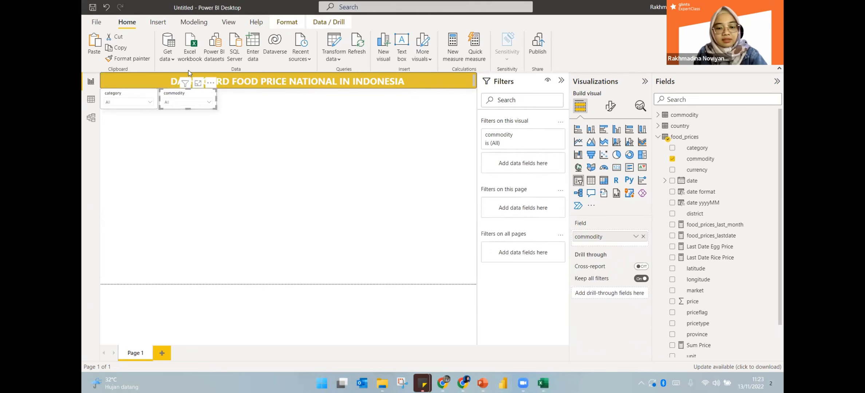
left_click(184, 143)
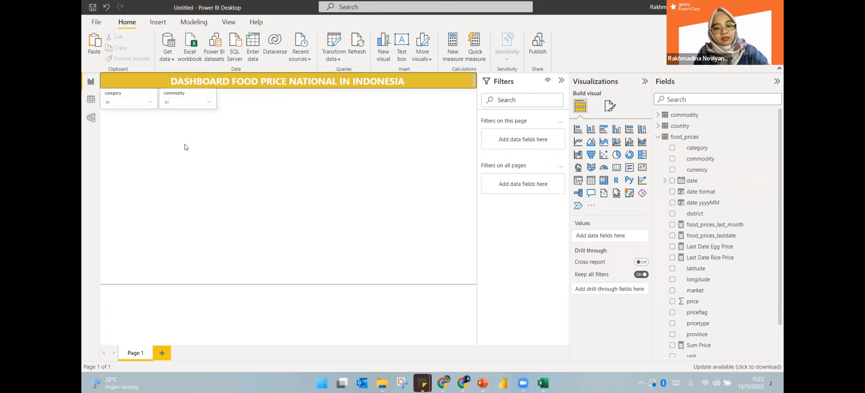
Move another slicer copy right of commodity and make it filter by Date Hierarchy Year
left_click(132, 105)
left_click_drag(128, 98, 245, 95)
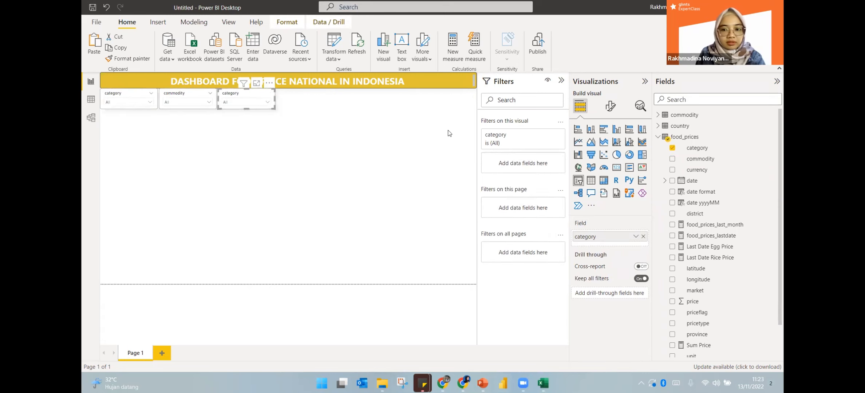
left_click(643, 236)
left_click(664, 182)
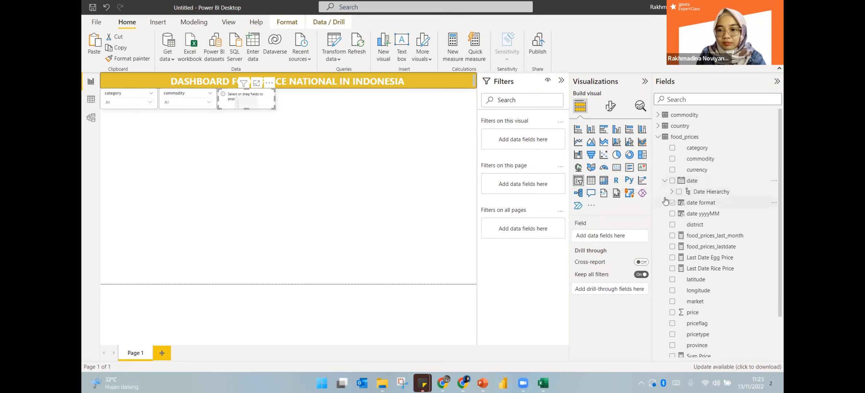
left_click(671, 192)
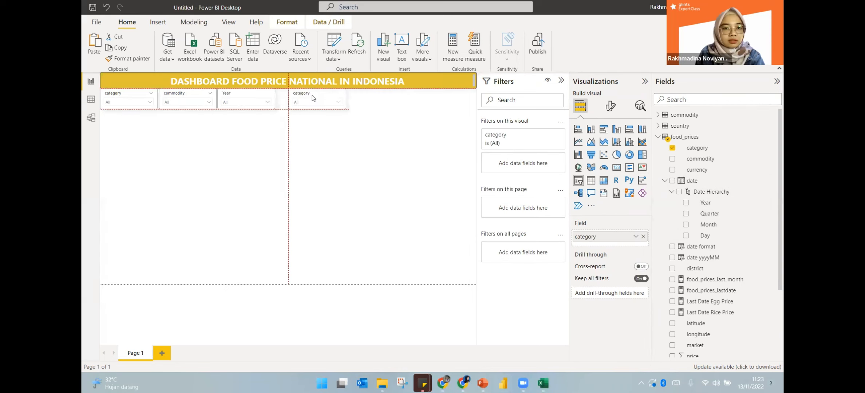
left_click_drag(312, 97, 298, 95)
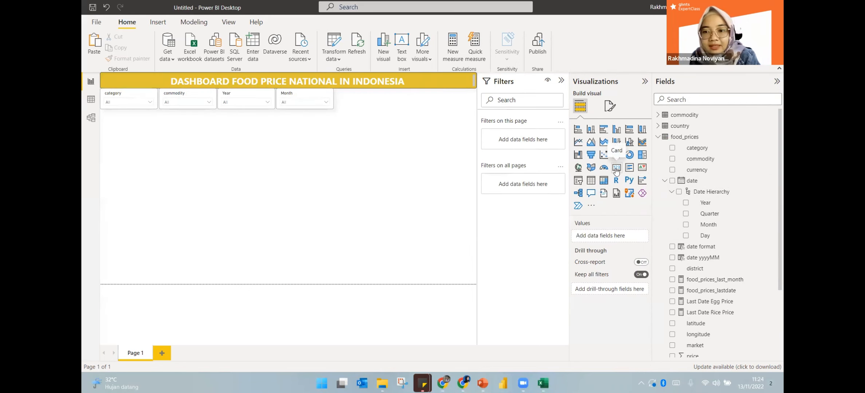
Add a Last Date Egg Price card and move it just under the slicers
left_click(616, 168)
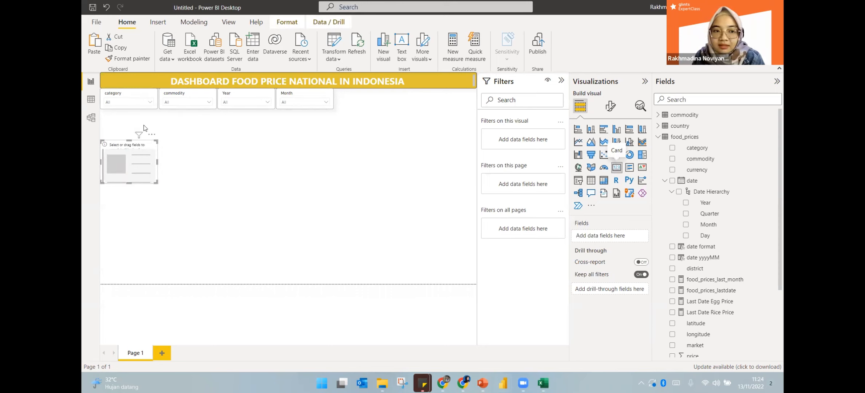
left_click(662, 181)
left_click(673, 248)
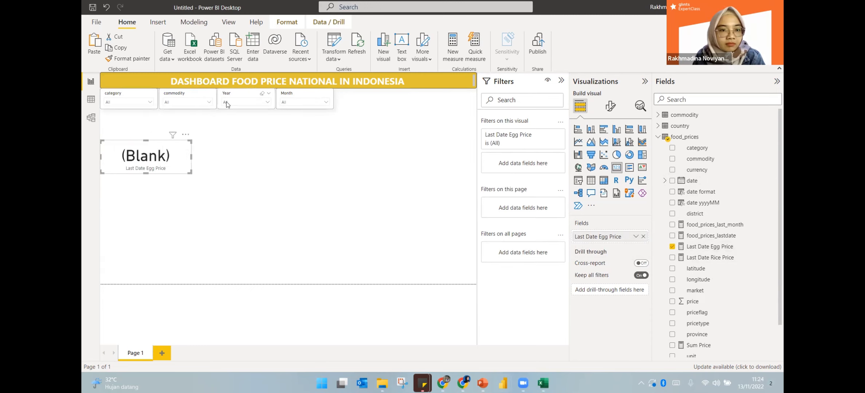
left_click(128, 103)
left_click(173, 103)
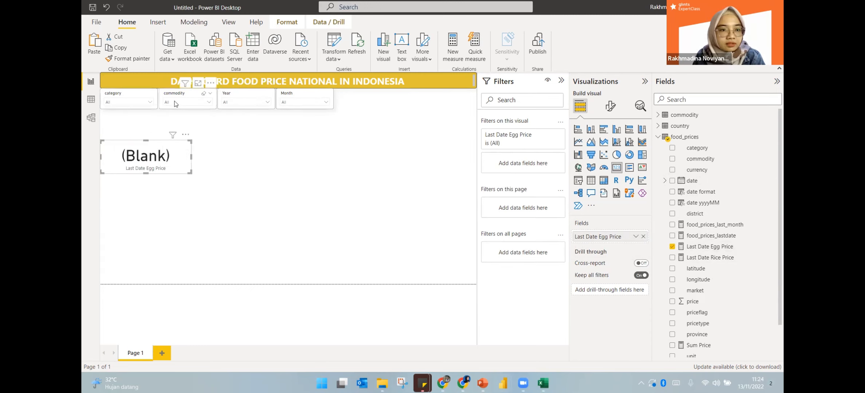
left_click(259, 103)
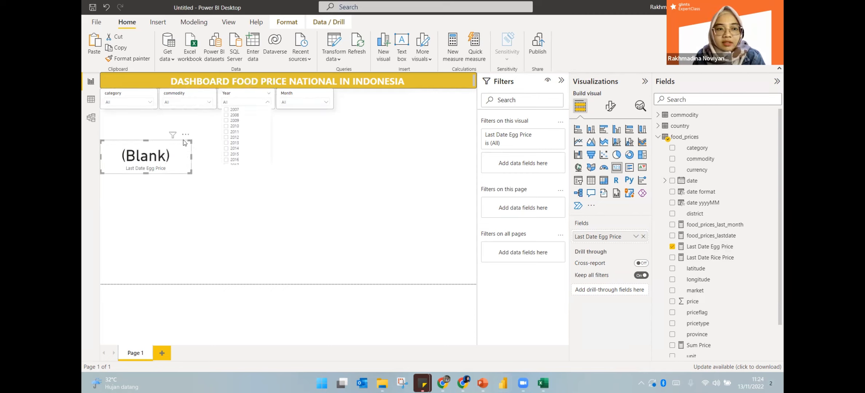
left_click_drag(187, 140, 190, 114)
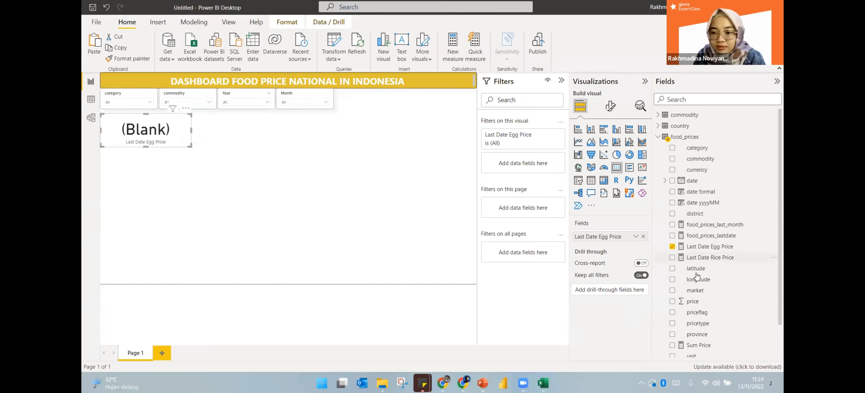
Filter the page to priceflag actual and shrink the egg card, which shows 24.78K
scroll(697, 279, "down", 1)
left_click_drag(712, 278, 541, 204)
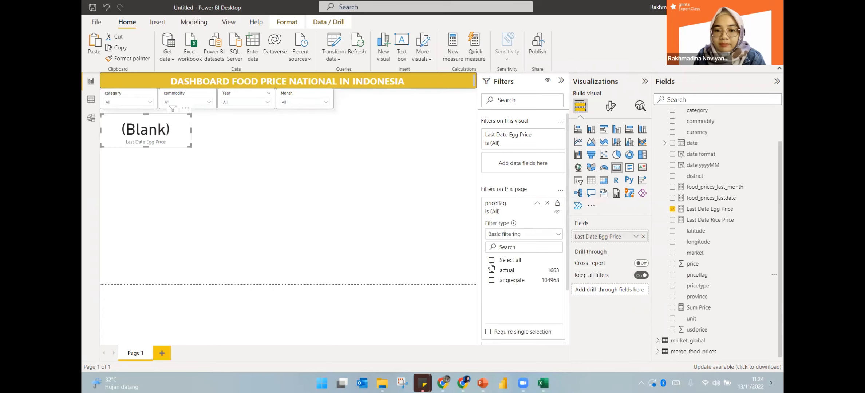
left_click(491, 270)
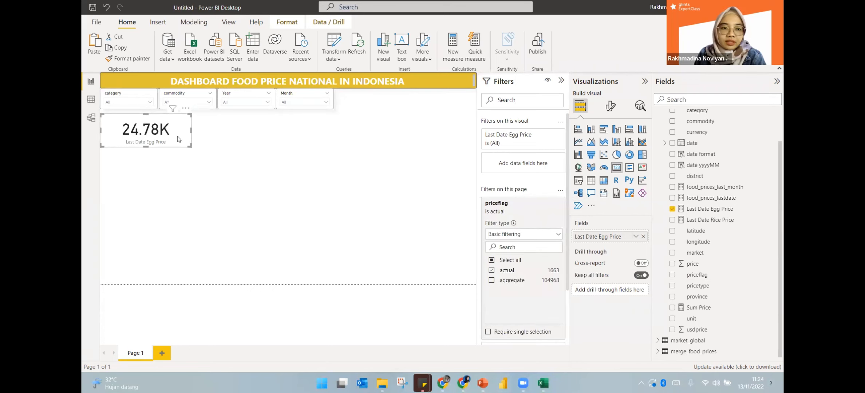
left_click_drag(185, 146, 177, 136)
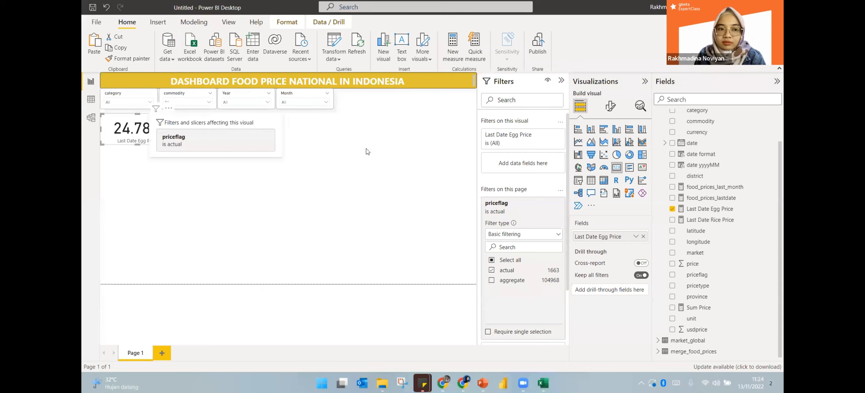
Set the egg card's Display units to None and decimal places to 0, showing 24,779
left_click(611, 106)
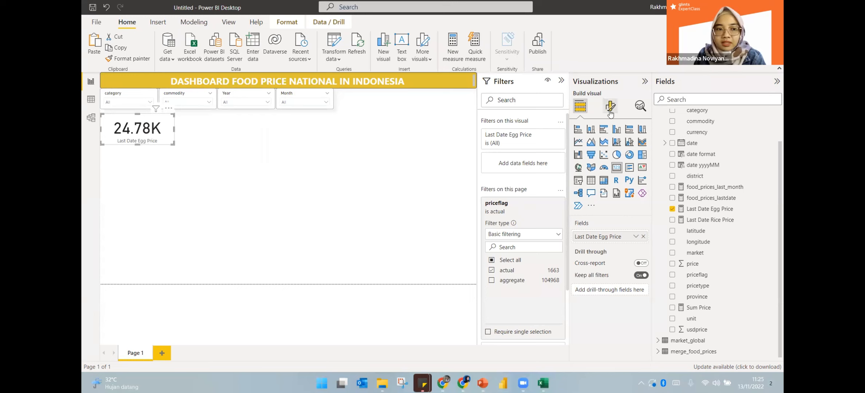
left_click(615, 164)
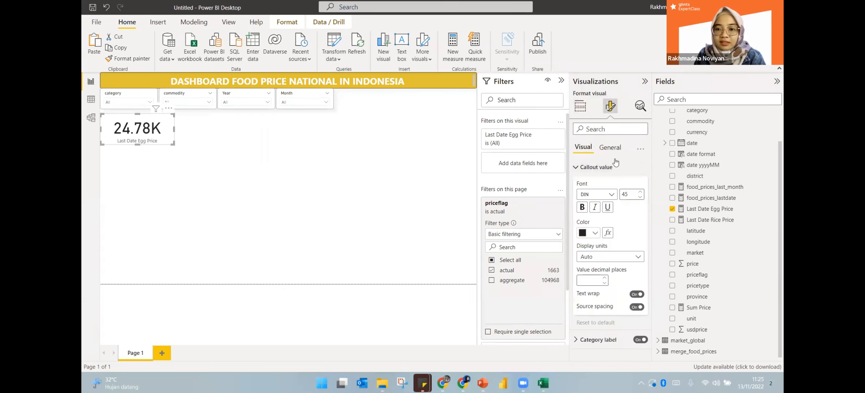
left_click(603, 257)
left_click(586, 279)
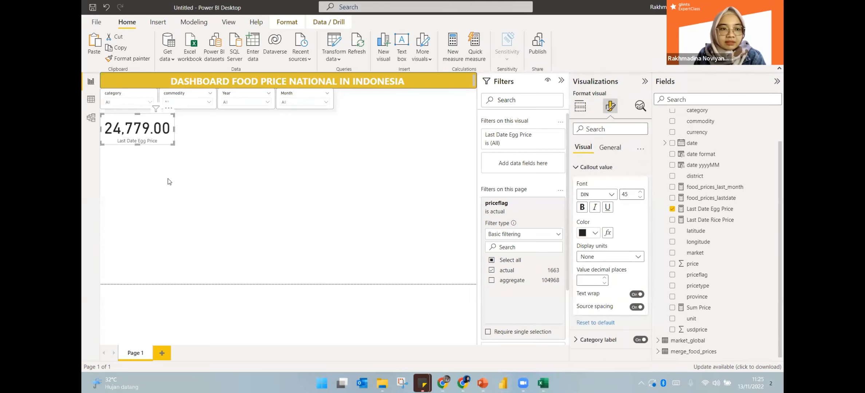
left_click(173, 160)
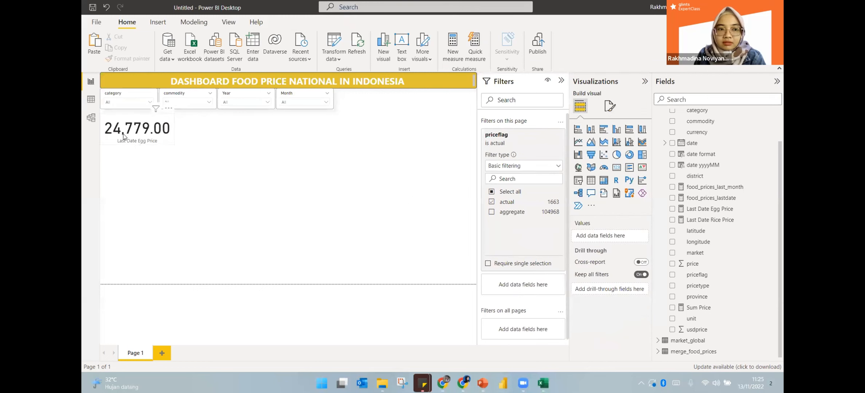
left_click(610, 106)
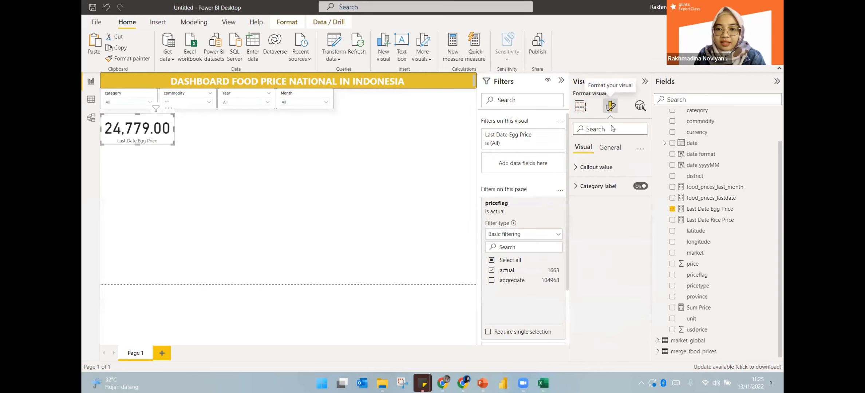
left_click(593, 168)
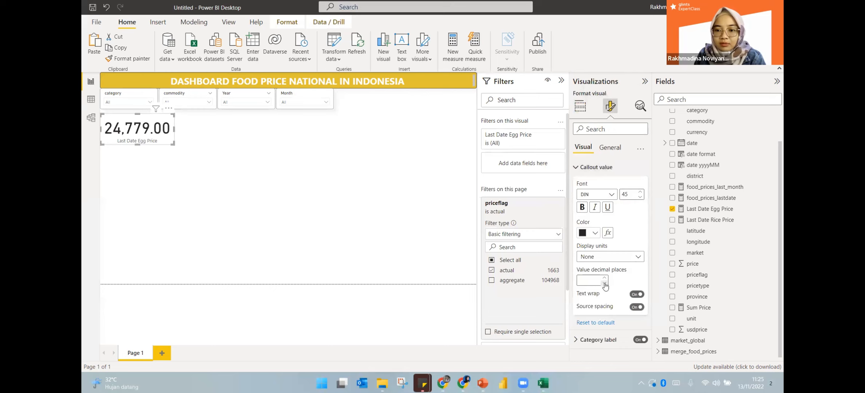
left_click(255, 205)
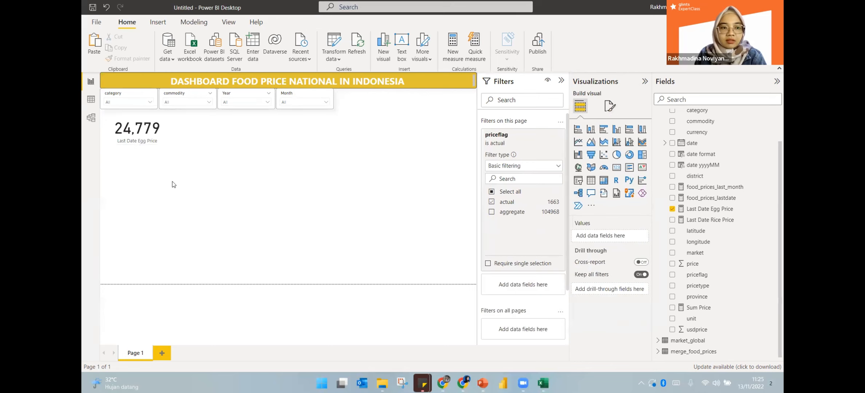
left_click(135, 130)
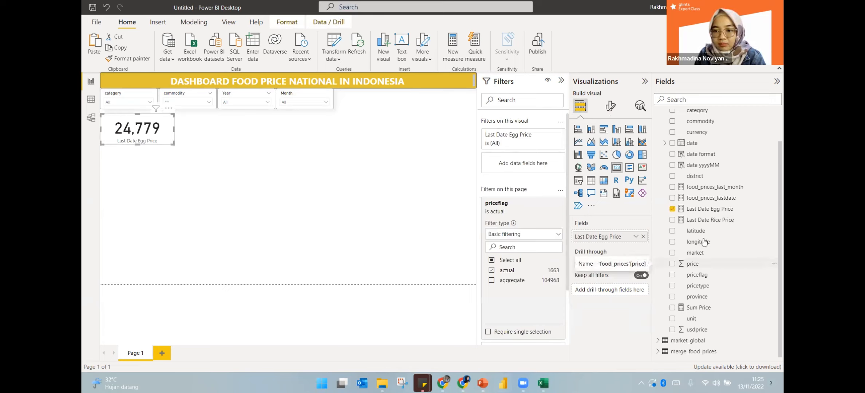
Make a copy of the egg card show Last Date Rice Price (14,209) beside it
left_click(707, 210)
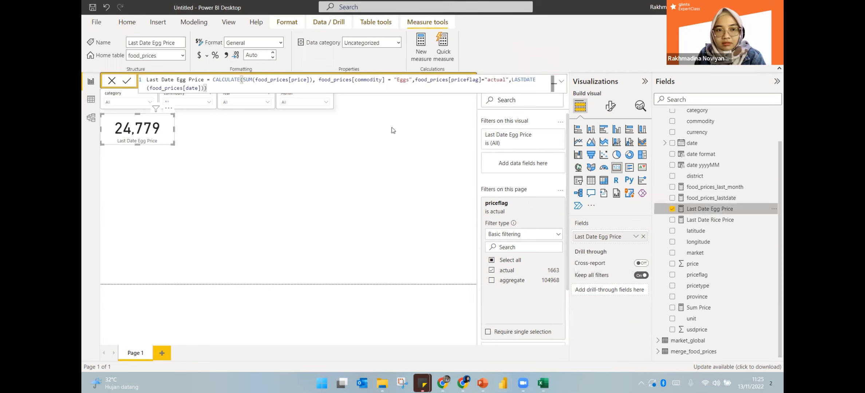
left_click(134, 132)
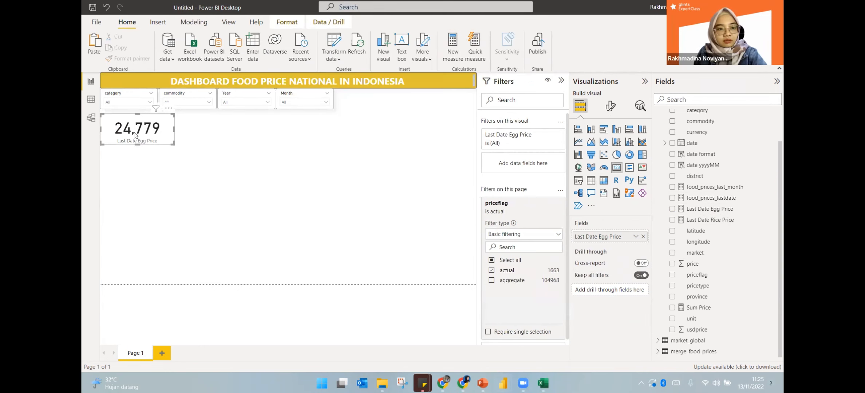
left_click_drag(134, 132, 196, 116)
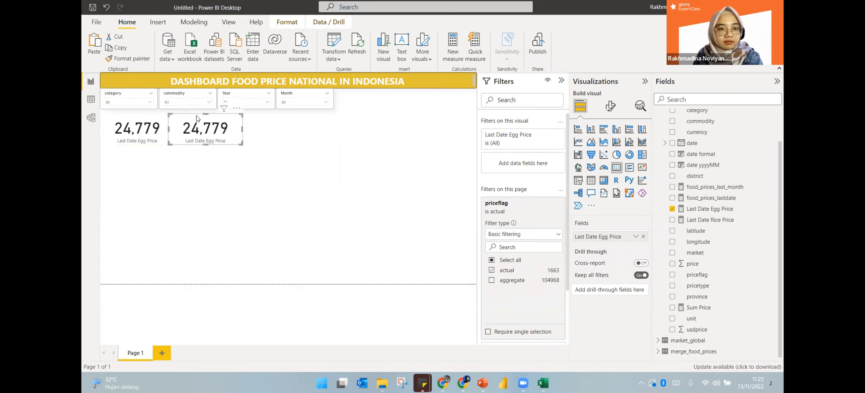
left_click(643, 236)
left_click(672, 219)
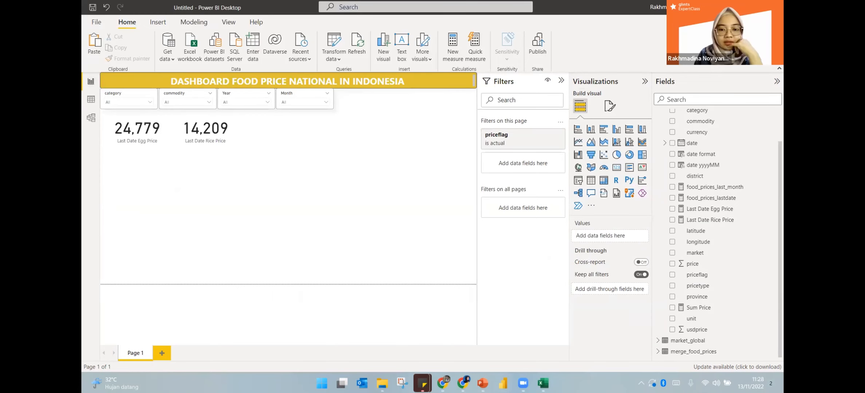
key("alt+Tab")
key("alt+Tab")
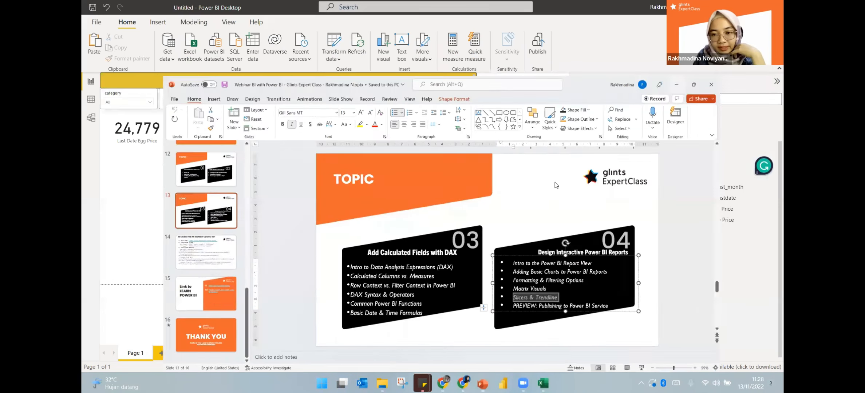
Add an empty line chart below the price cards and bring up the finished Dashboard Food Prices report
left_click(577, 142)
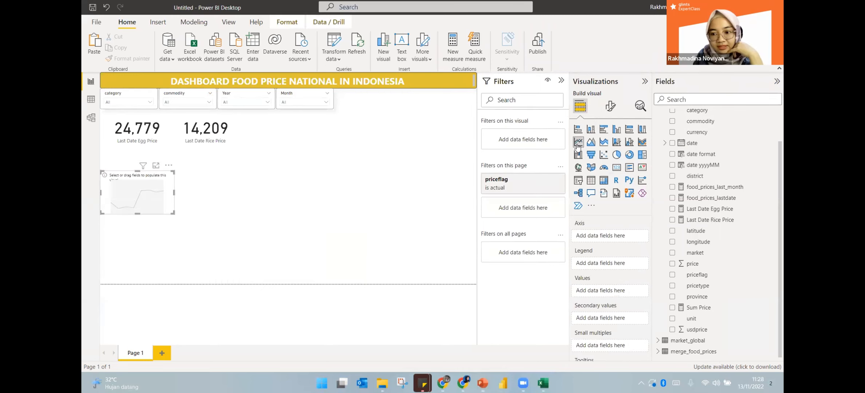
left_click_drag(169, 165, 177, 143)
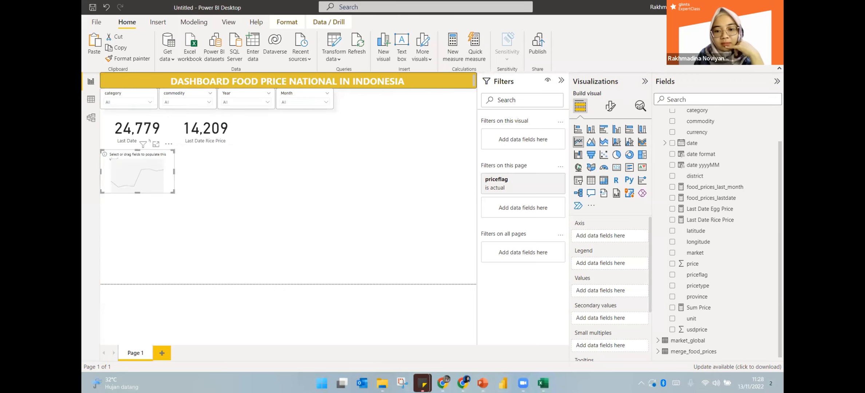
mouse_move(503, 383)
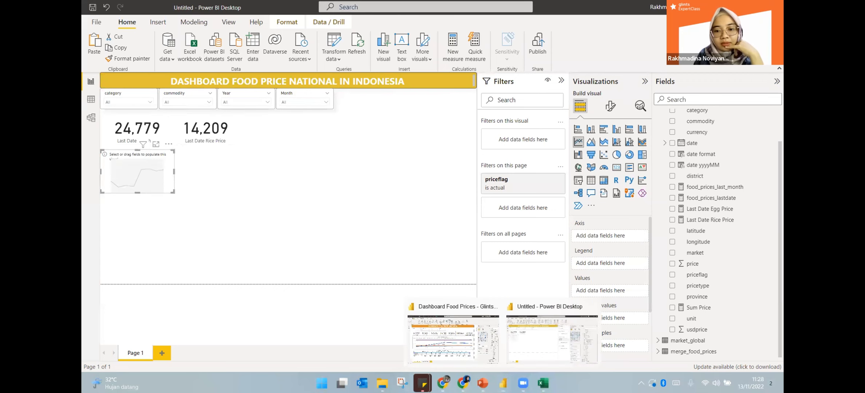
left_click(447, 351)
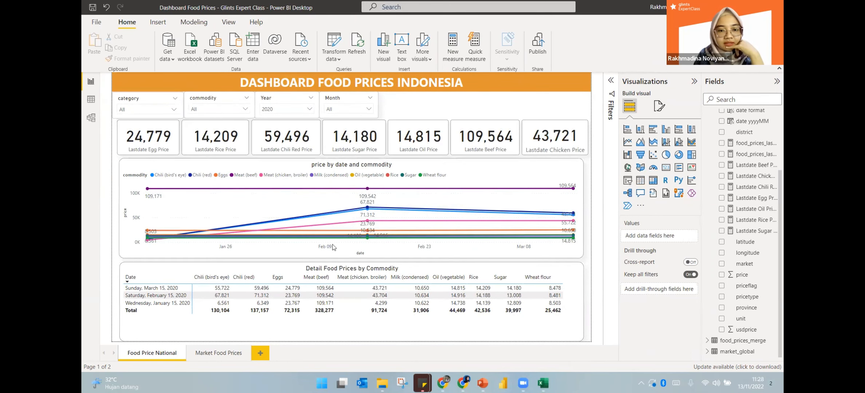
Back in the draft, set the line chart's value to price after briefly trying Sum Price
key("alt+Tab")
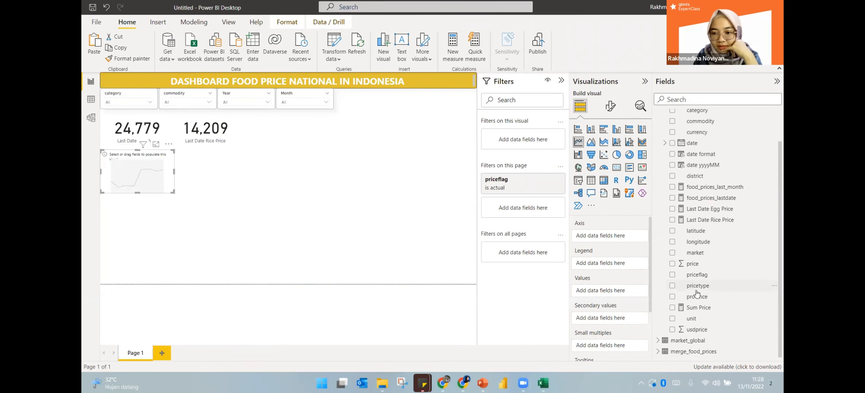
left_click_drag(692, 267, 618, 293)
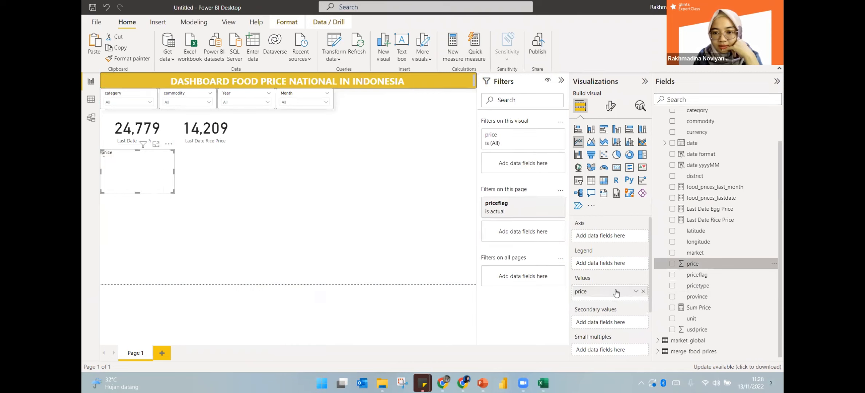
left_click(635, 292)
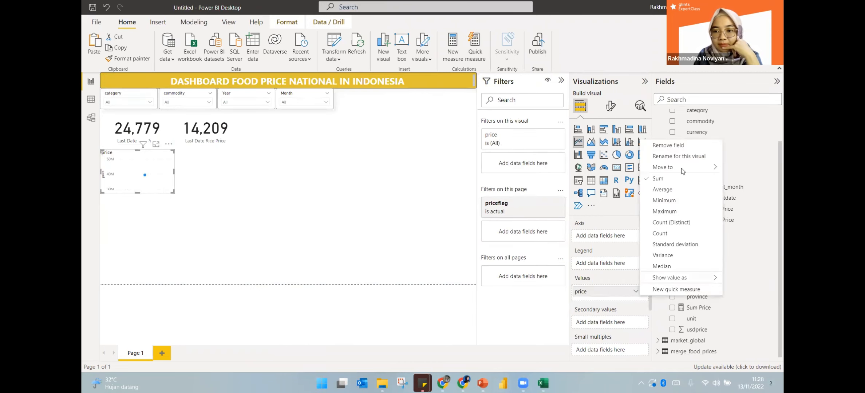
left_click(635, 293)
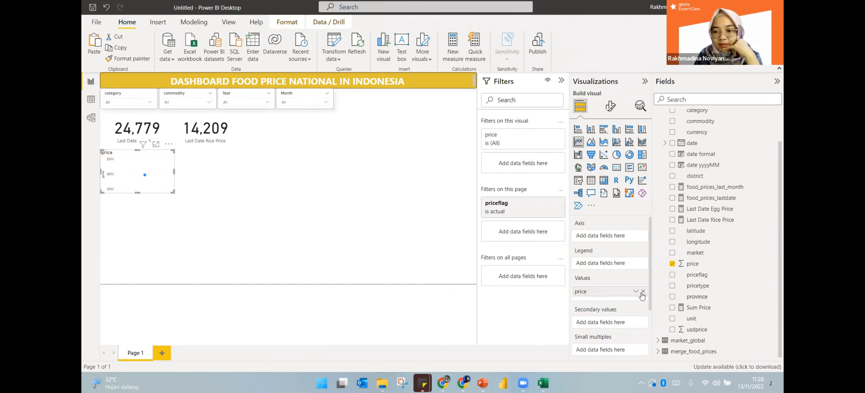
left_click(643, 291)
left_click_drag(698, 308, 610, 294)
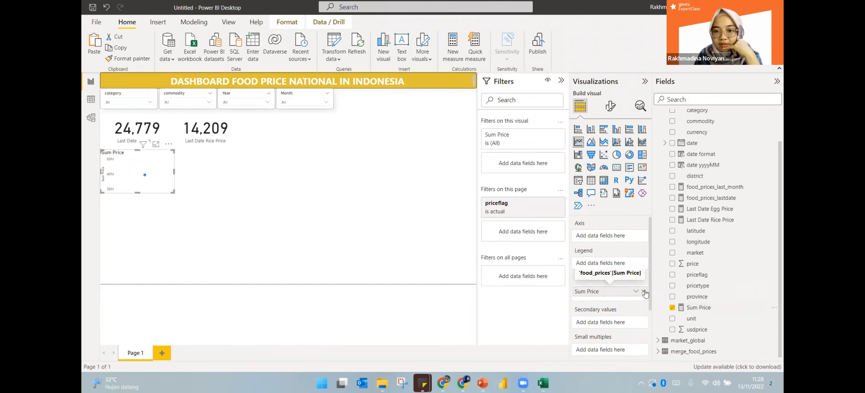
left_click(643, 292)
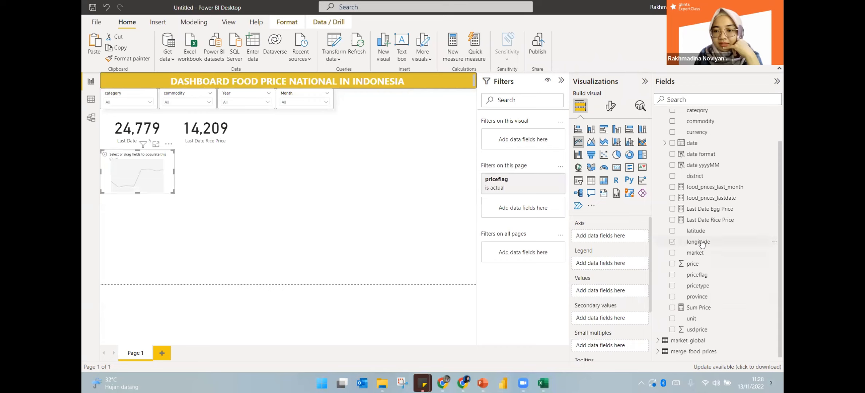
left_click_drag(697, 266, 614, 291)
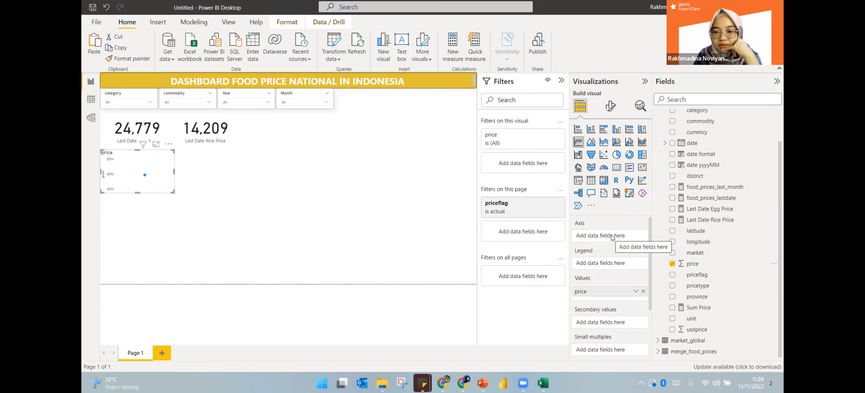
Put date on the line chart's axis as plain dates instead of a date hierarchy
left_click(709, 145)
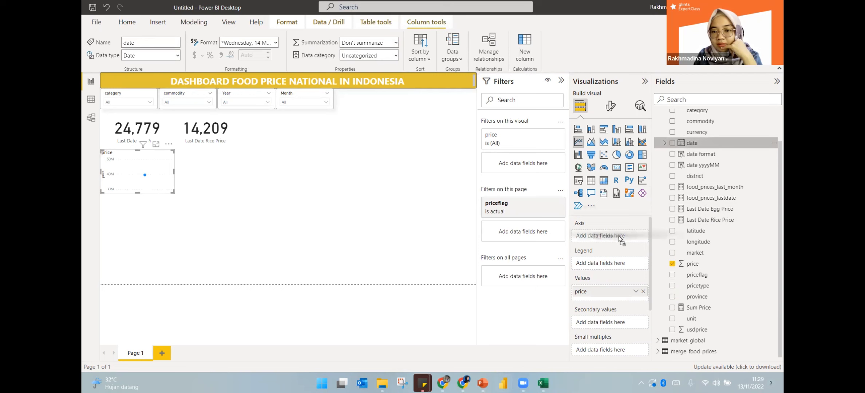
left_click_drag(618, 238, 619, 238)
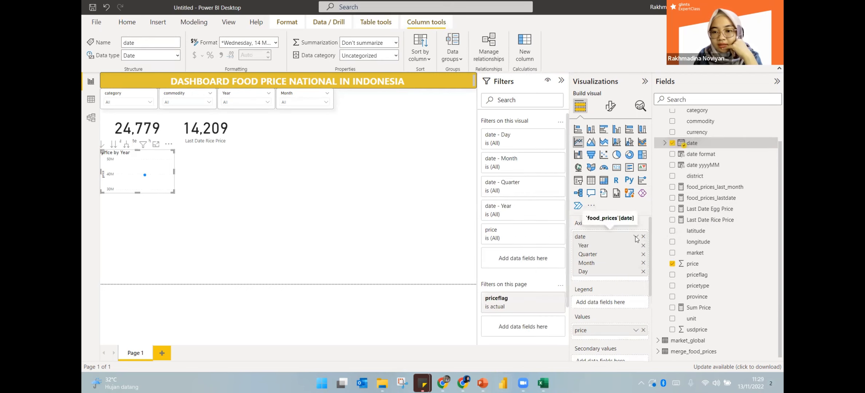
left_click(636, 238)
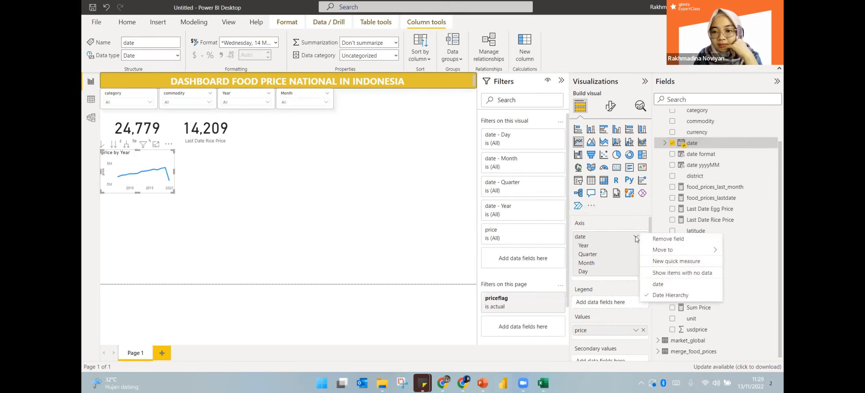
left_click(663, 285)
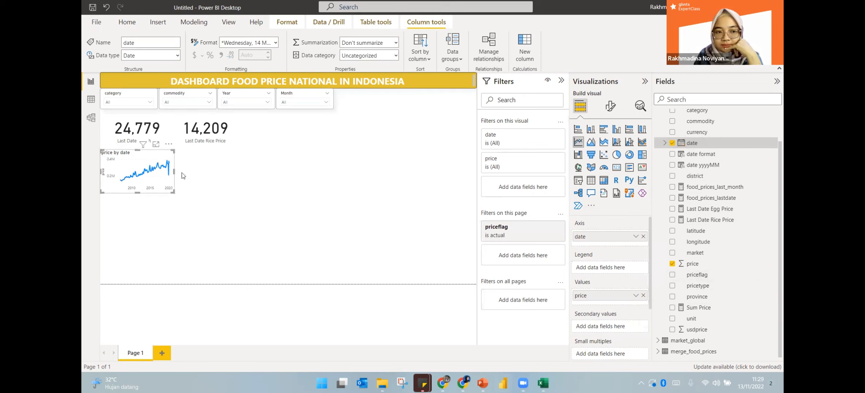
Widen the price-by-date line chart across the full report width
left_click(177, 195)
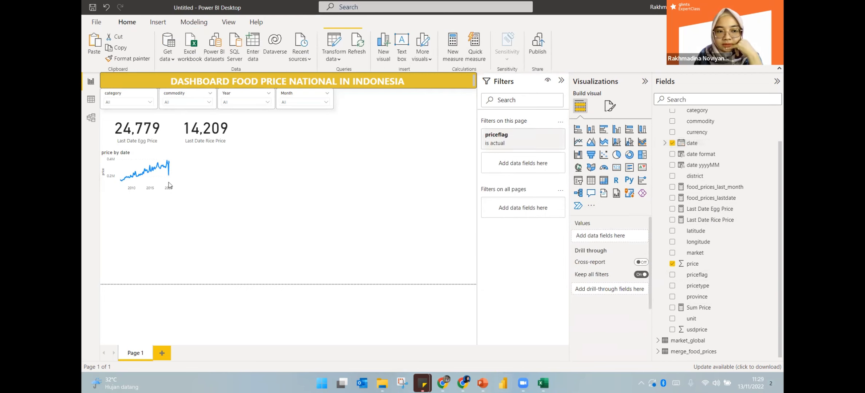
left_click(163, 157)
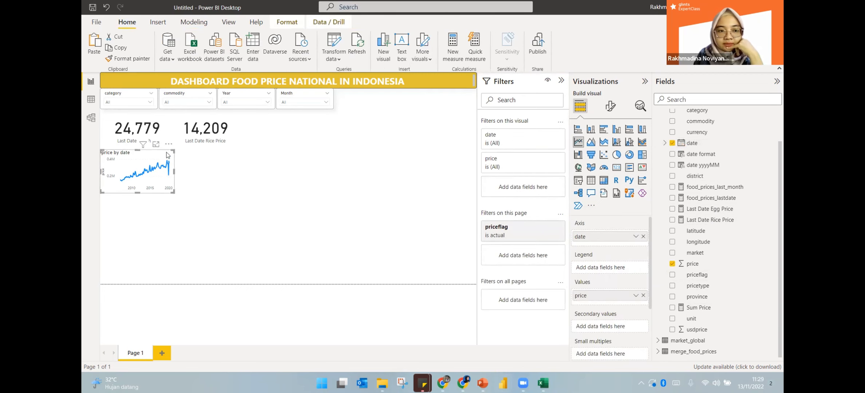
left_click_drag(182, 189, 473, 228)
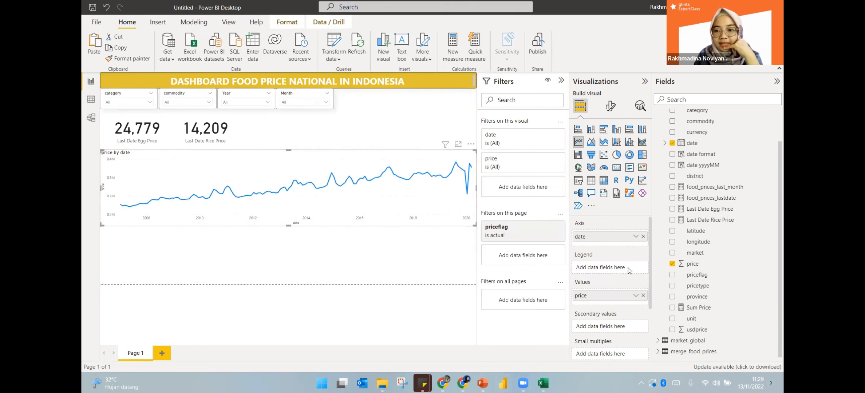
Add commodity to the chart's Legend so each commodity gets its own line
scroll(711, 208, "up", 2)
scroll(711, 207, "up", 1)
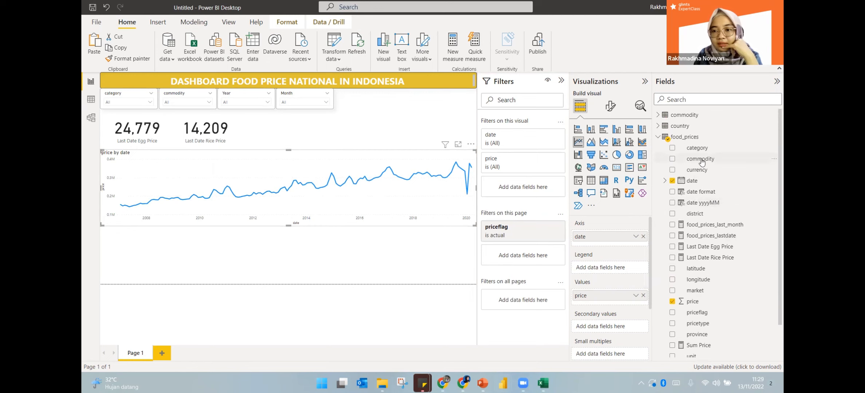
left_click_drag(676, 159, 610, 267)
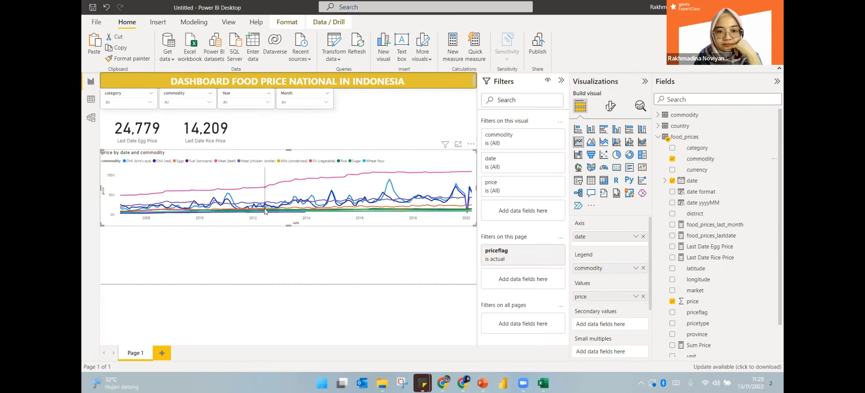
mouse_move(261, 206)
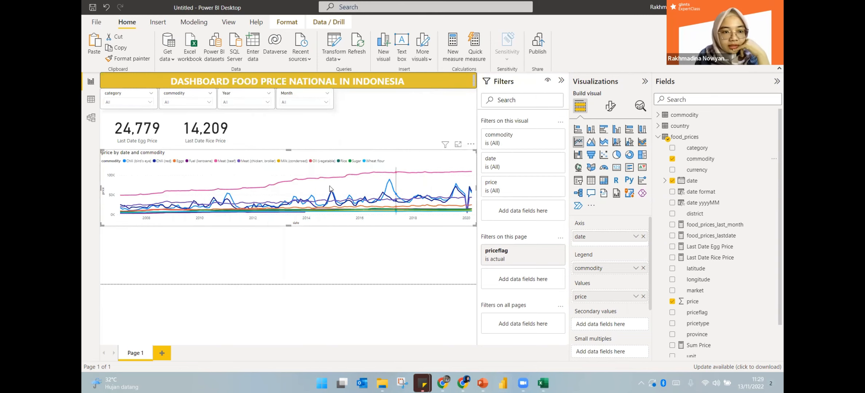
Collapse the Filters pane and turn on data labels and markers for the line chart
left_click(561, 83)
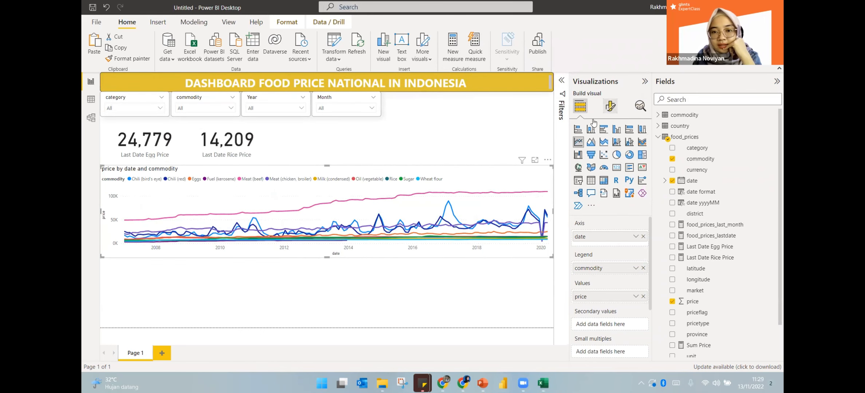
left_click(610, 108)
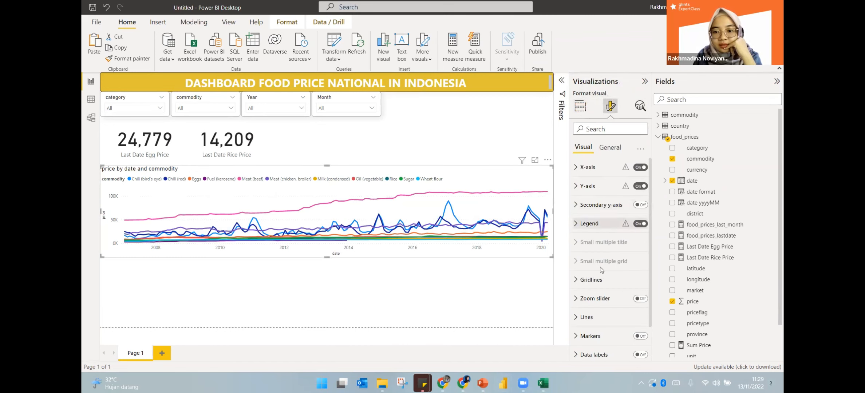
scroll(611, 268, "down", 2)
left_click(639, 316)
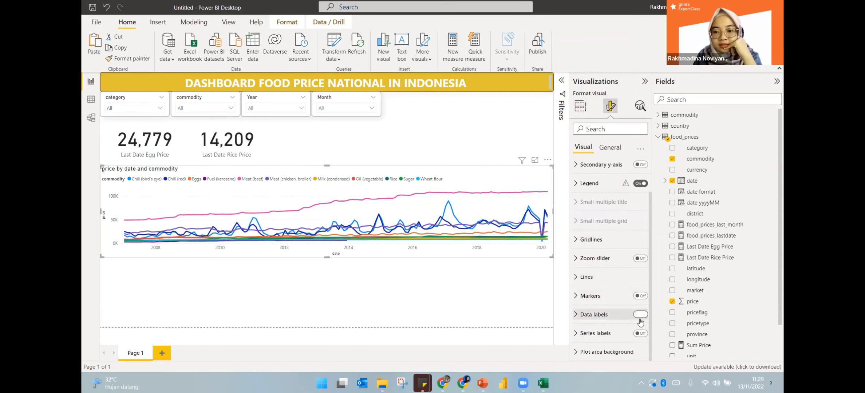
left_click(640, 296)
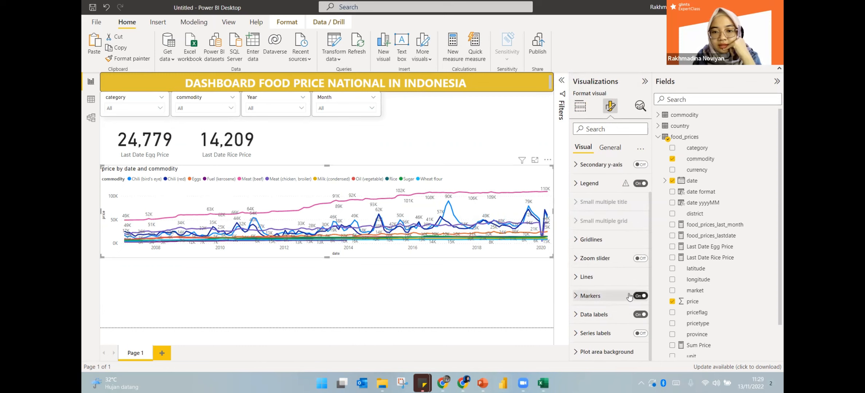
Check the effects settings, then keep the data label position on Auto
left_click(610, 148)
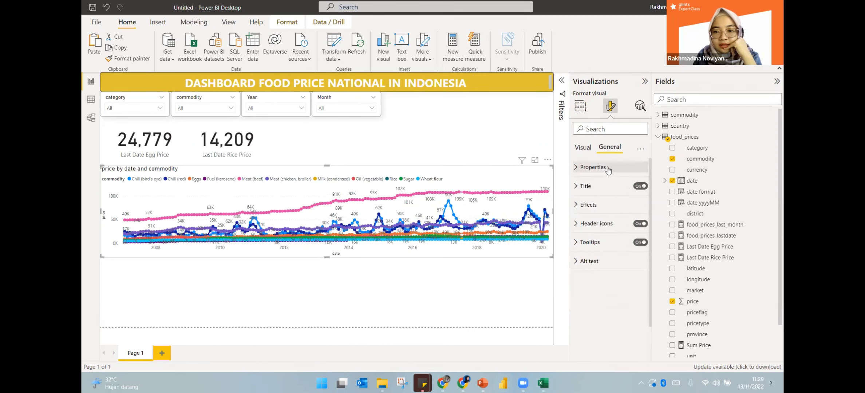
left_click(588, 205)
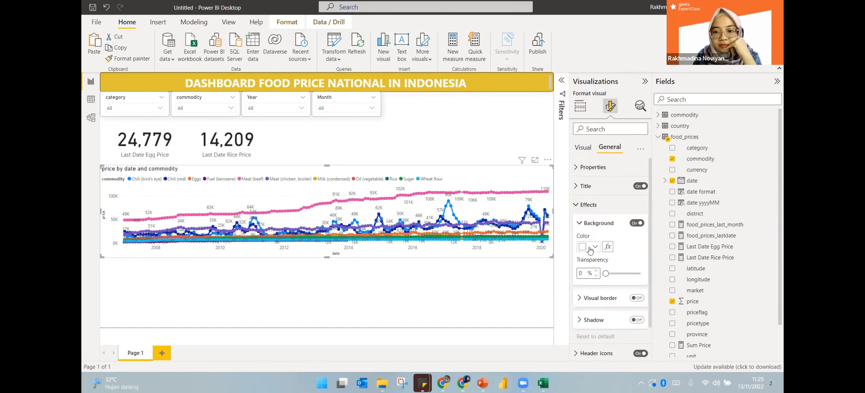
left_click(590, 148)
scroll(601, 285, "down", 1)
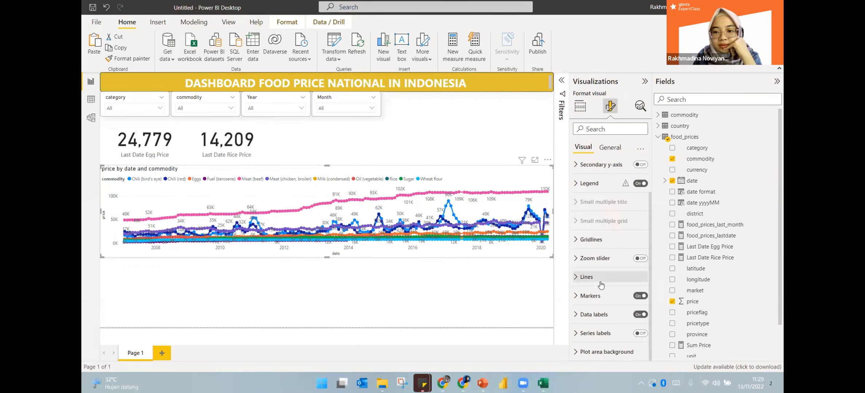
left_click(594, 314)
scroll(597, 316, "down", 3)
scroll(597, 316, "down", 1)
left_click(599, 252)
left_click(608, 249)
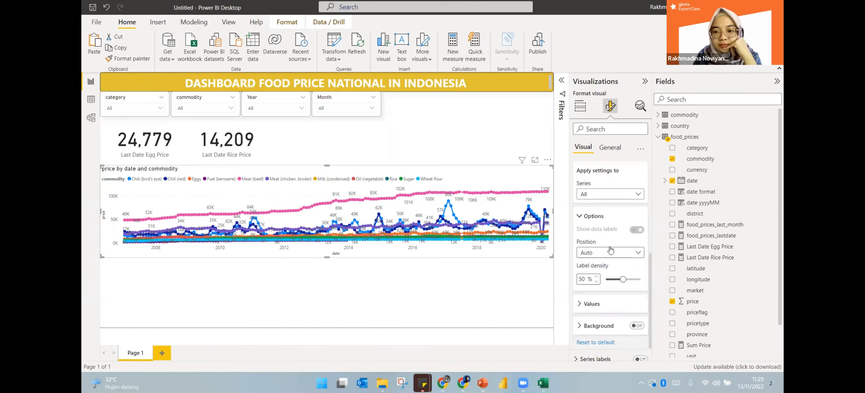
Set the data label display units to None, then select the price field
left_click(589, 305)
scroll(594, 309, "down", 2)
left_click(603, 309)
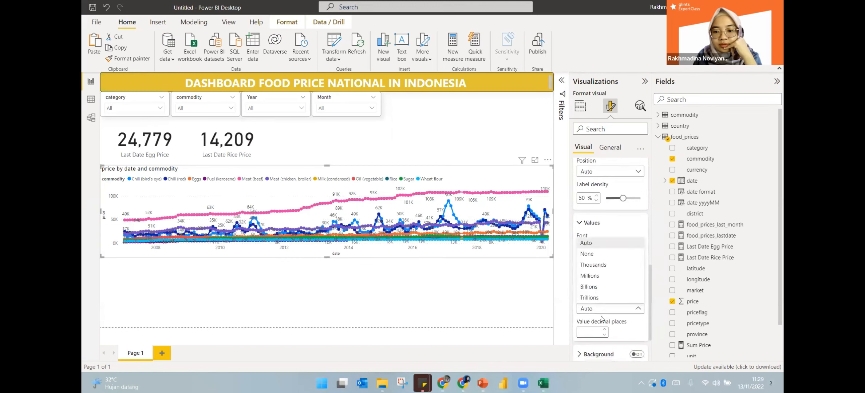
left_click(591, 248)
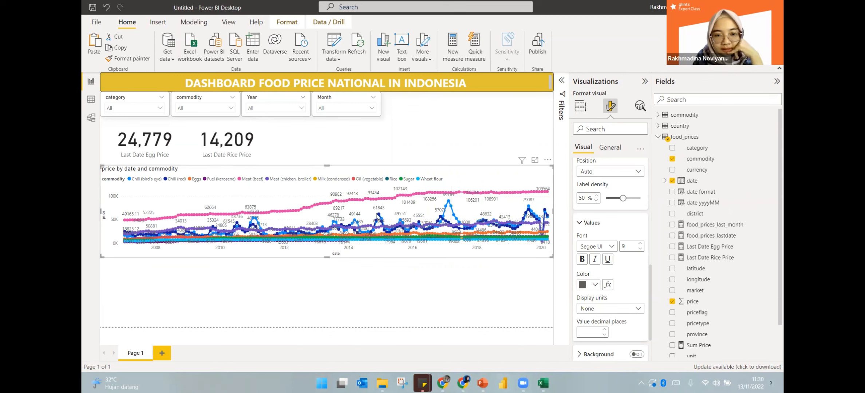
mouse_move(379, 215)
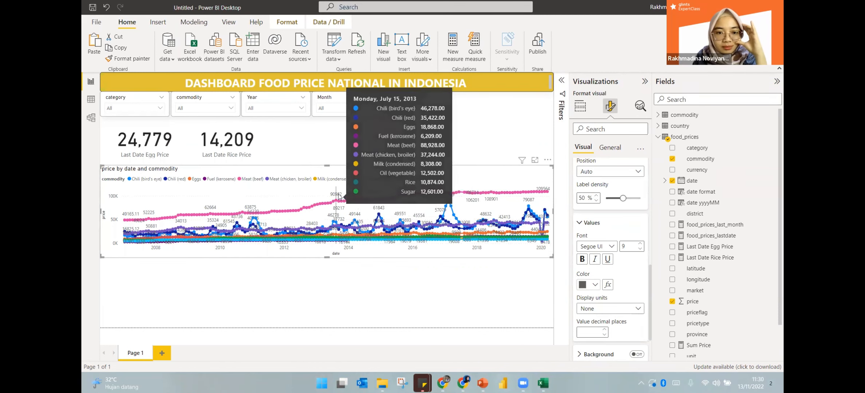
left_click(697, 302)
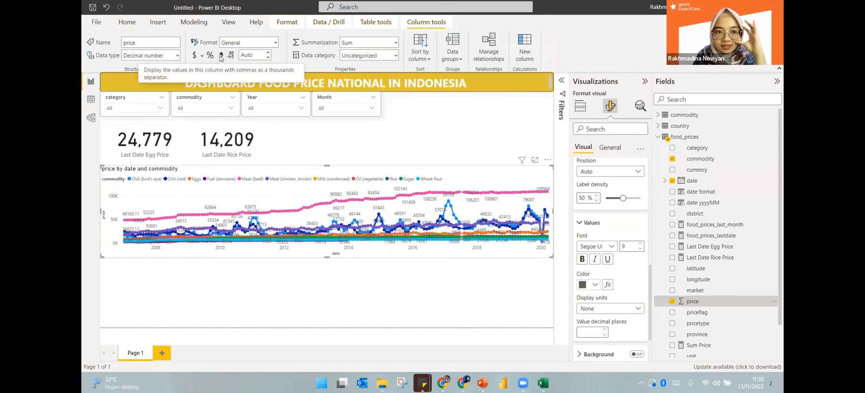
Format price as a decimal number with thousands separators and 0 decimal places
left_click(221, 55)
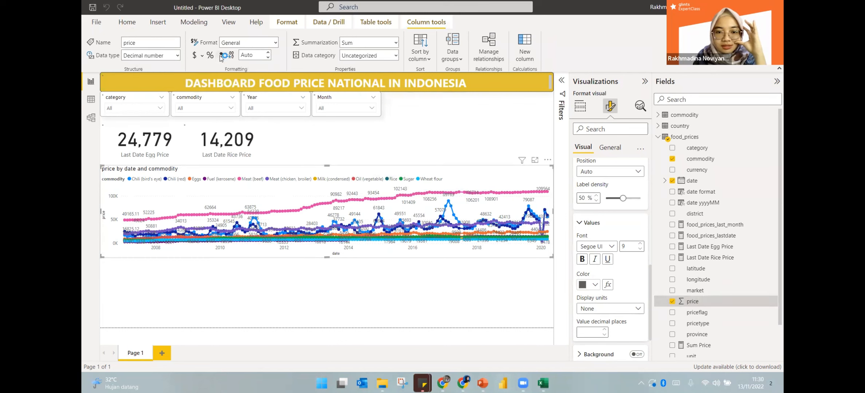
left_click(227, 55)
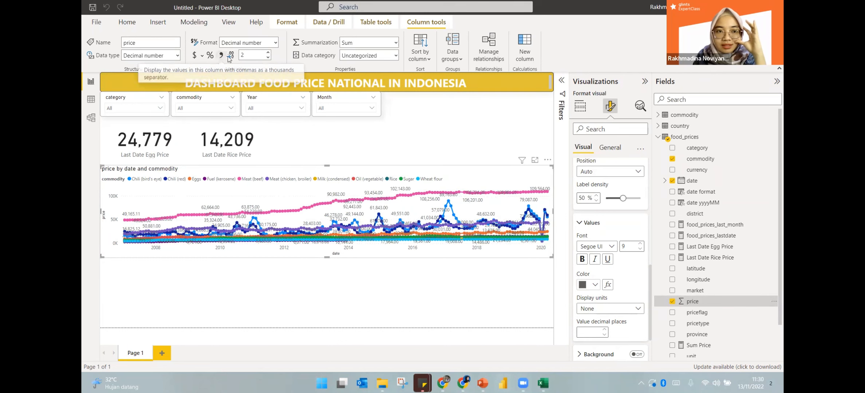
double_click(258, 56)
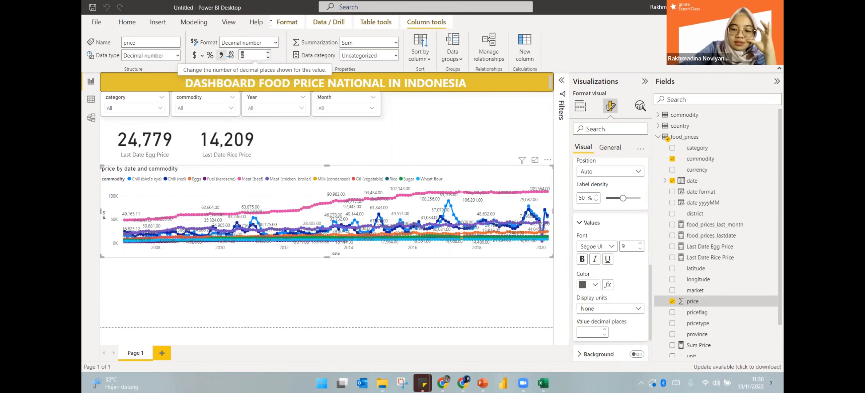
key("BackSpace")
scroll(611, 236, "up", 5)
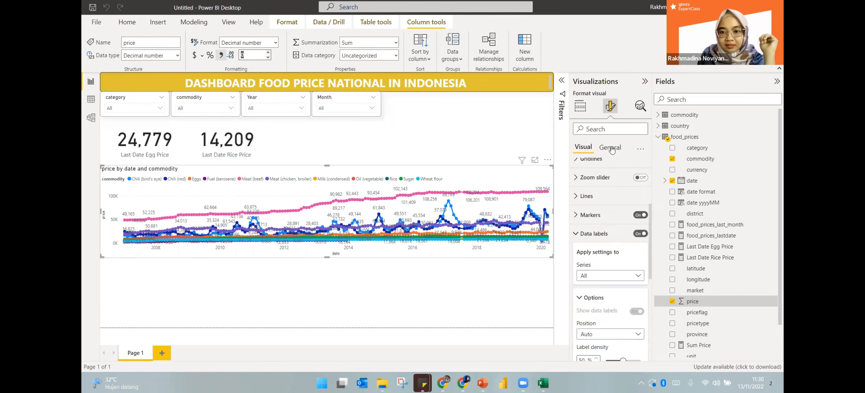
Centre the line chart's title and move the chart up slightly
left_click(610, 147)
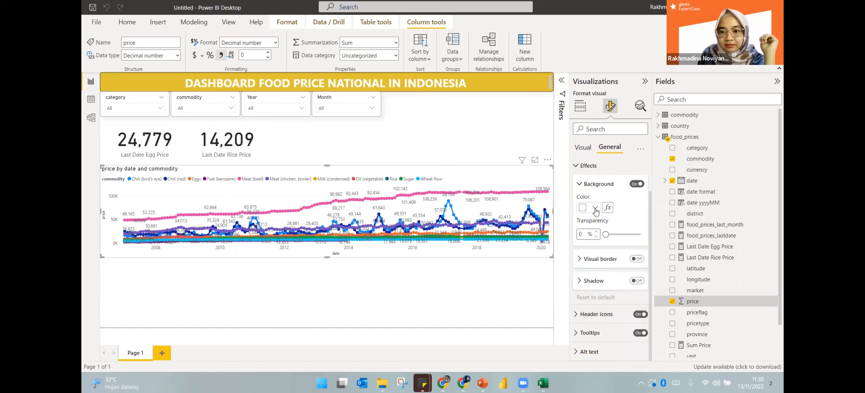
scroll(594, 218, "up", 2)
left_click(585, 186)
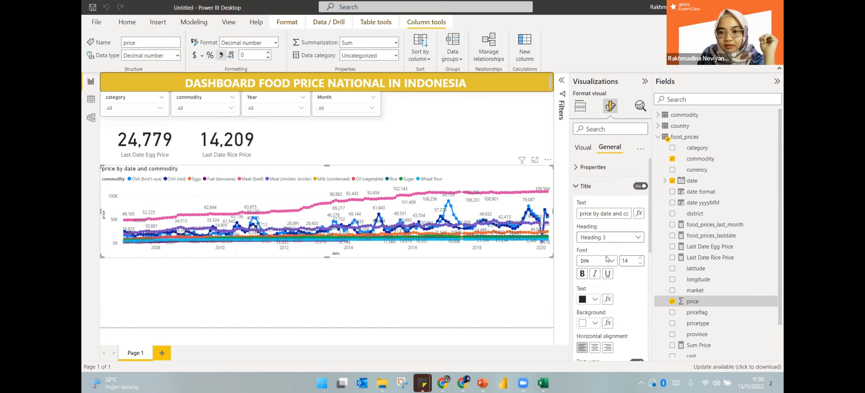
left_click(595, 348)
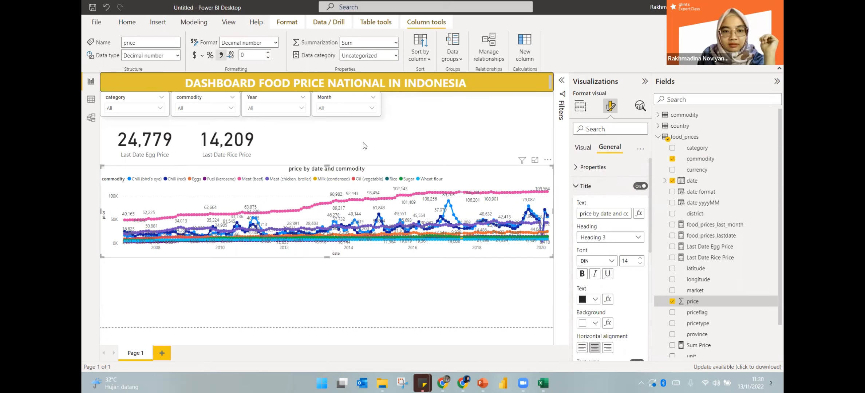
left_click(324, 275)
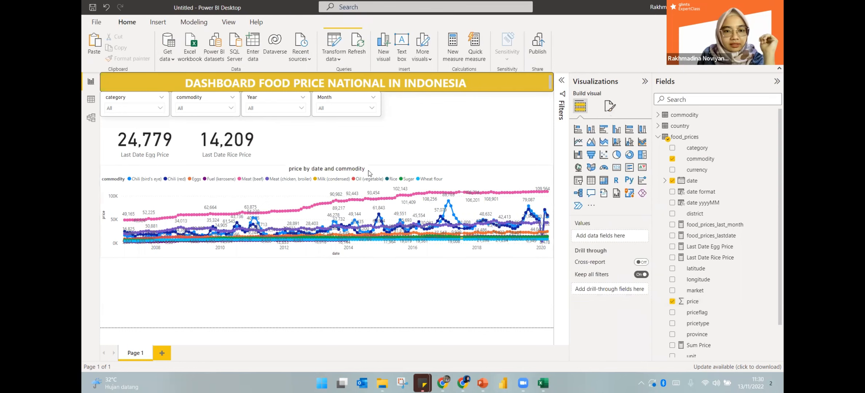
left_click_drag(369, 171, 369, 165)
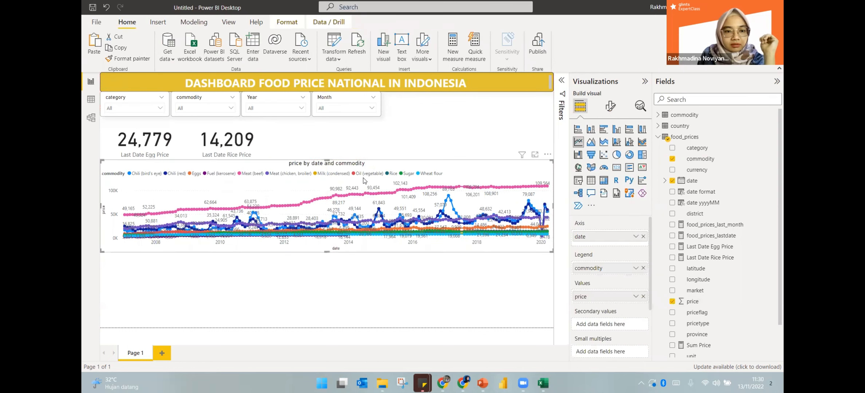
Try the category slicer with milk and dairy and with meat, fish and eggs, then clear it
left_click(291, 252)
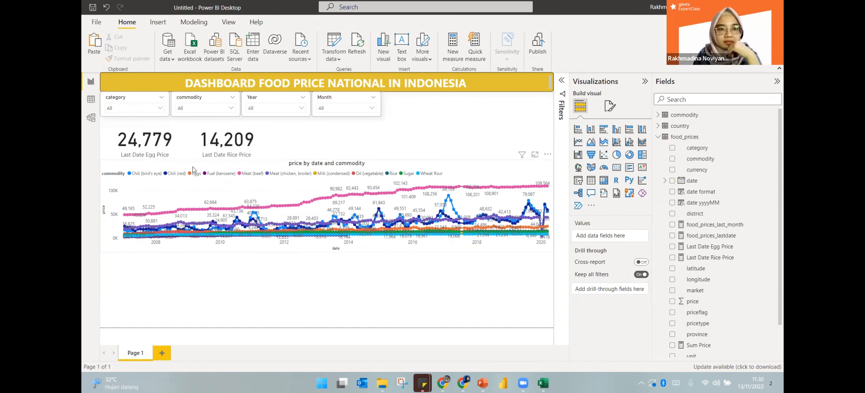
left_click(117, 103)
left_click(117, 105)
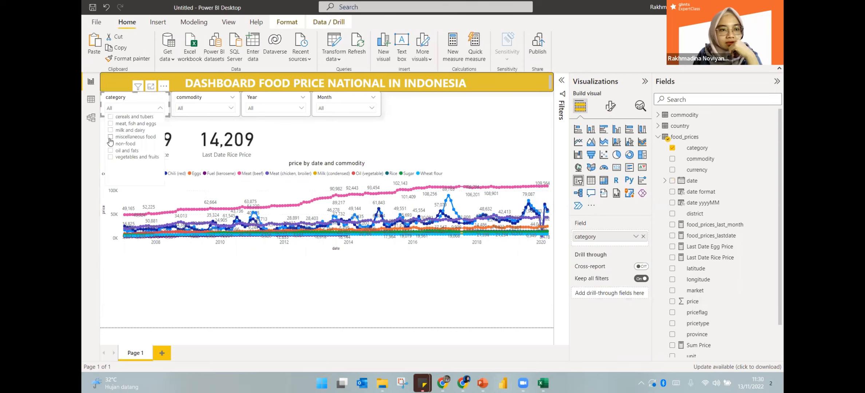
left_click(110, 130)
left_click(112, 124)
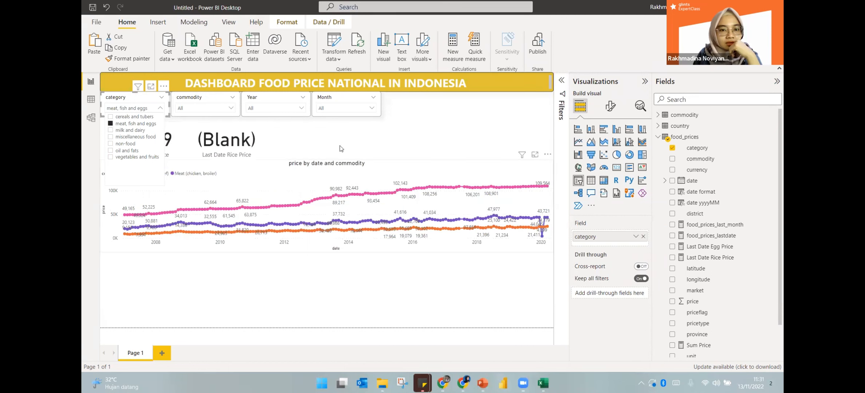
left_click(325, 139)
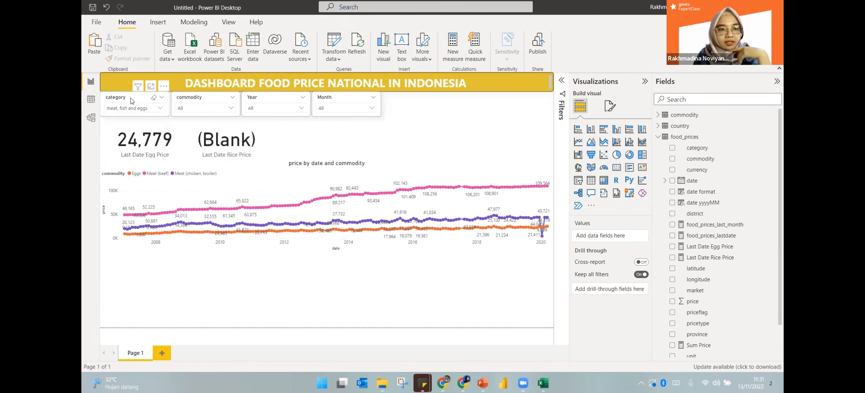
left_click(131, 109)
left_click(110, 124)
left_click(265, 108)
Set the Year slicer to 2019 only, after briefly trying 2020
left_click(264, 108)
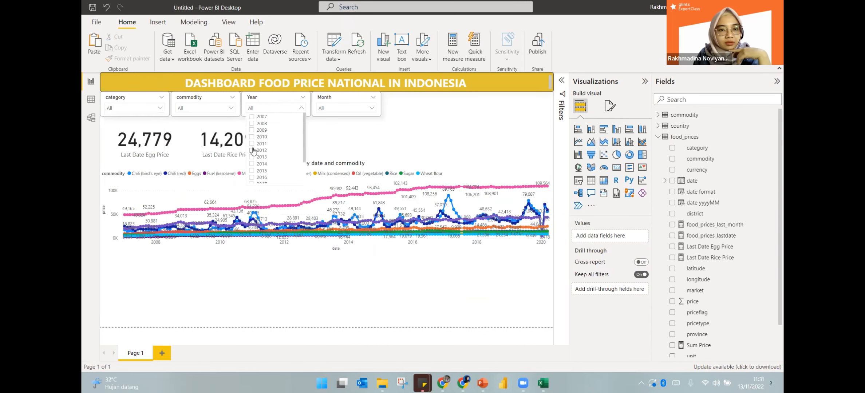
scroll(249, 165, "down", 2)
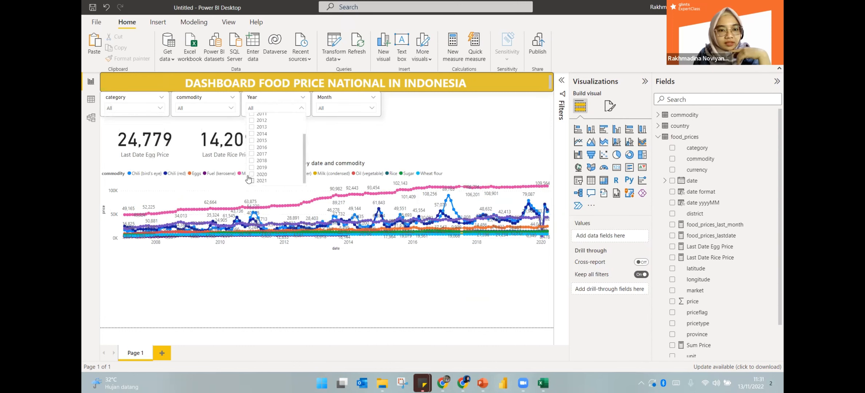
left_click(251, 174)
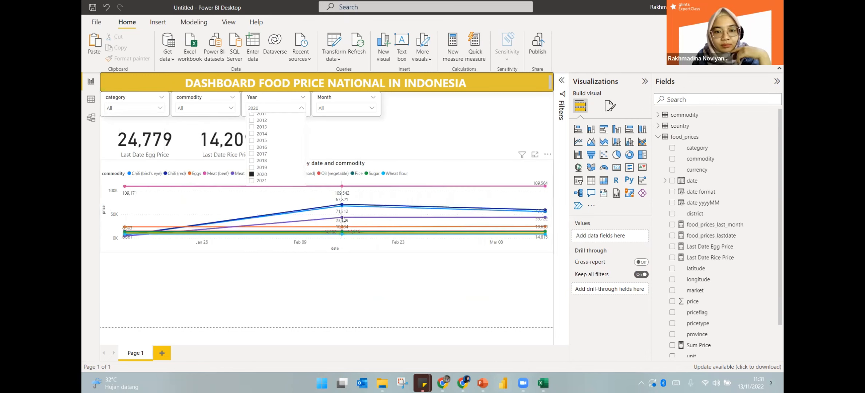
left_click(252, 174)
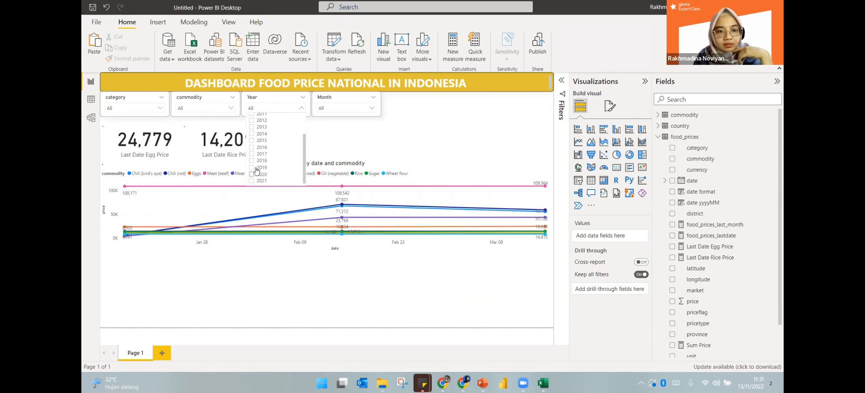
left_click(255, 167)
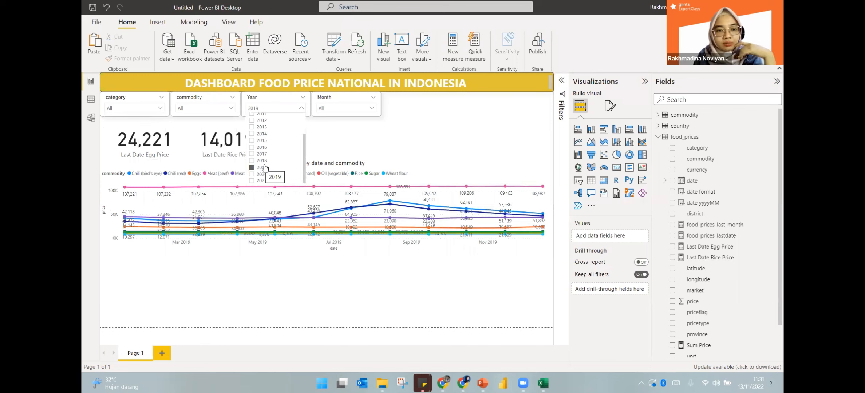
left_click(376, 137)
mouse_move(397, 226)
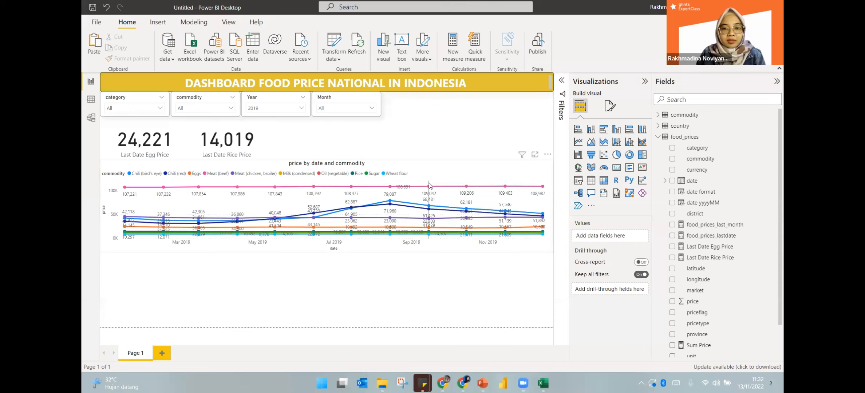
mouse_move(400, 194)
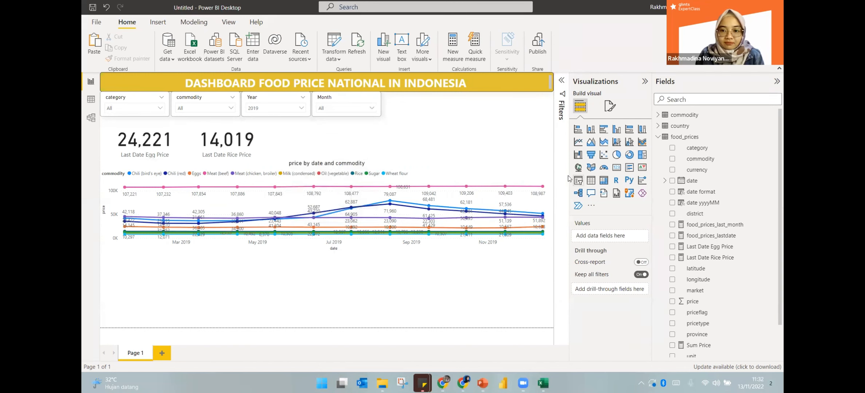
mouse_move(503, 382)
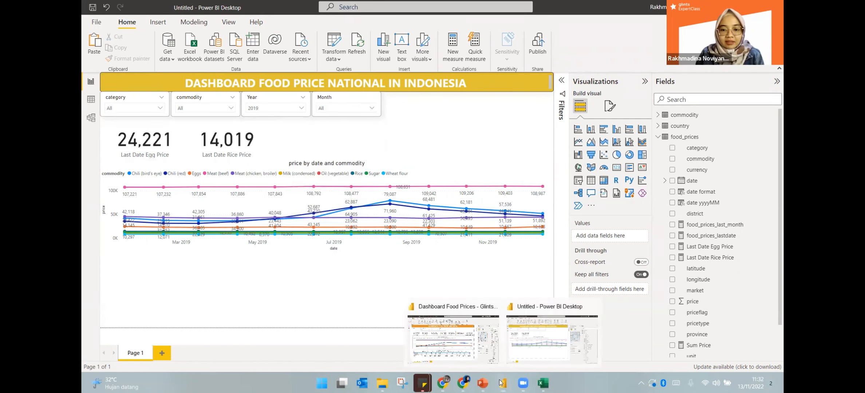
left_click(444, 349)
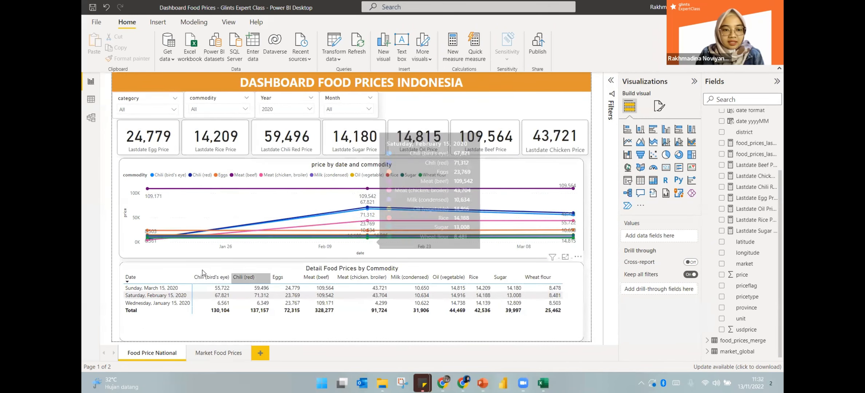
left_click(202, 268)
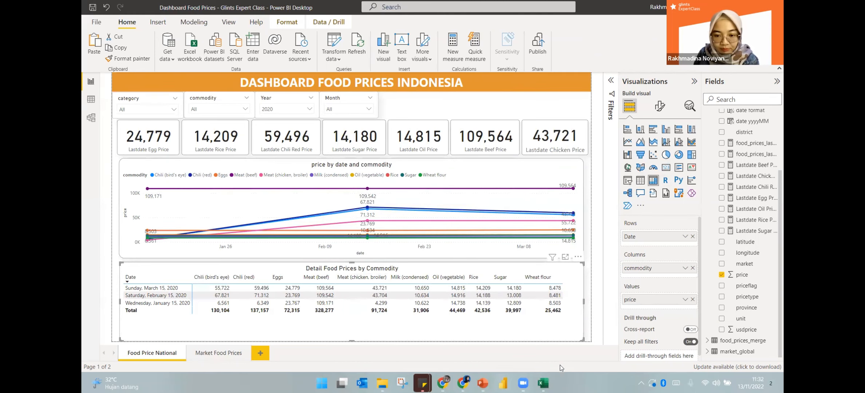
mouse_move(500, 382)
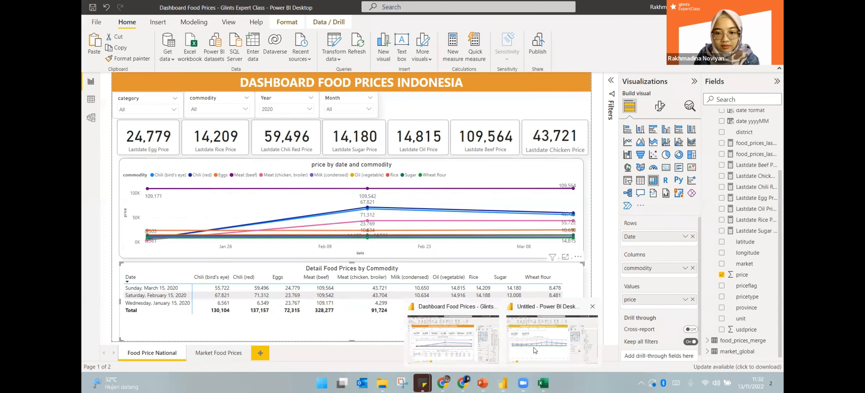
left_click(534, 350)
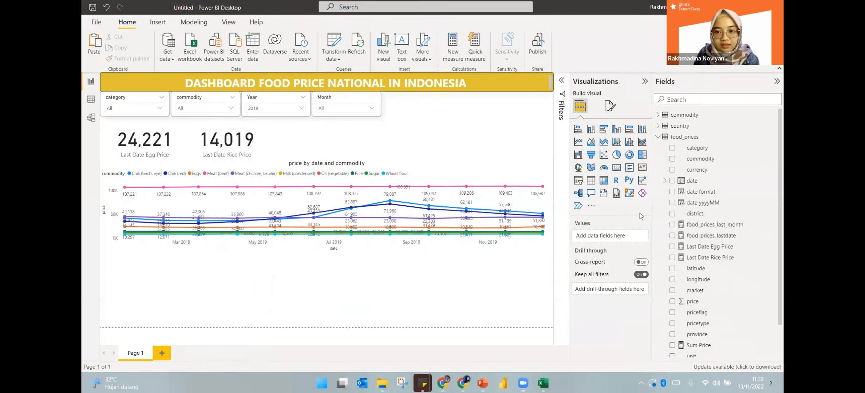
Insert a matrix visual with price as its values, keeping the default aggregation
left_click(608, 181)
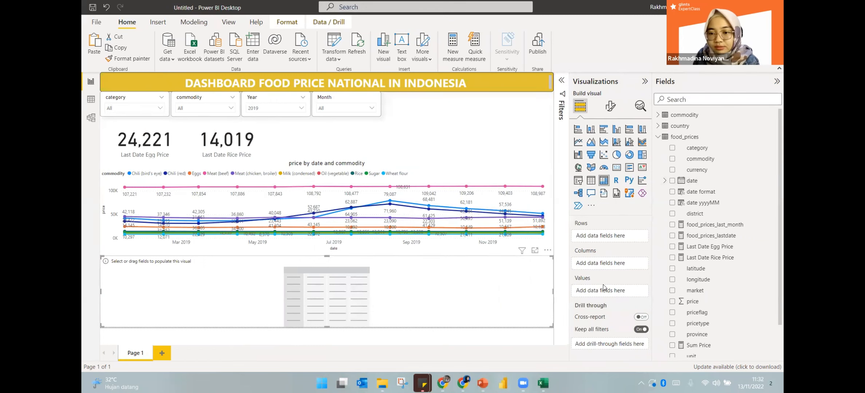
left_click_drag(688, 303, 609, 291)
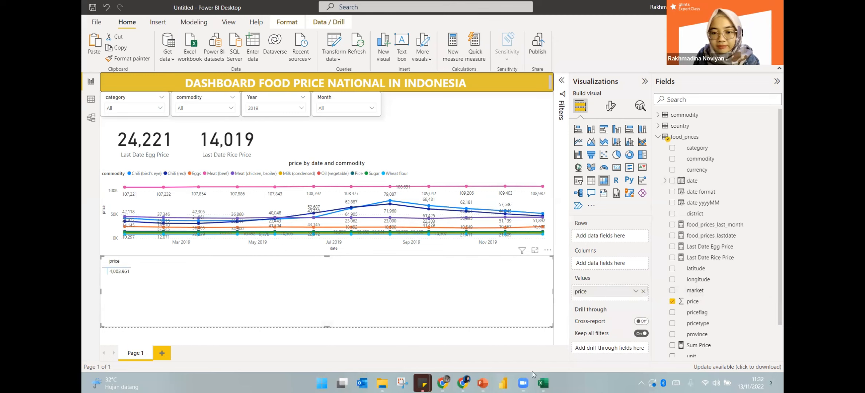
left_click(635, 291)
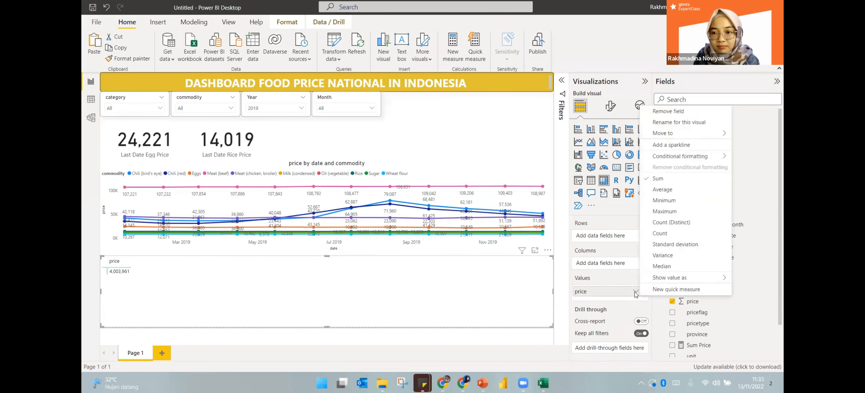
left_click(568, 290)
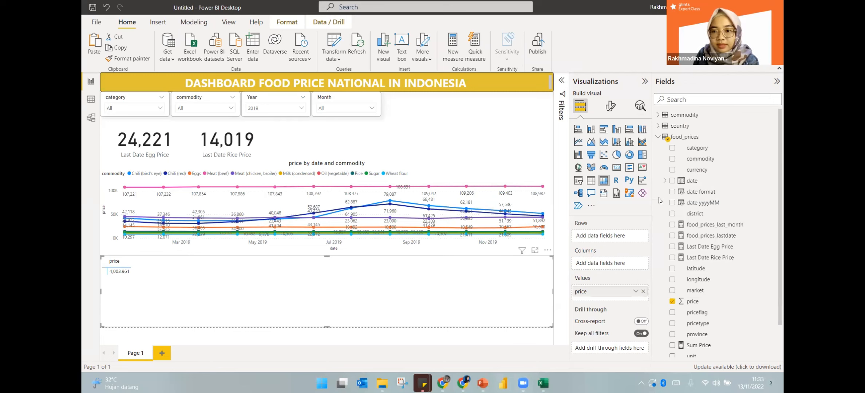
Put plain dates in the matrix rows and commodity in its columns
left_click_drag(693, 180, 611, 237)
left_click(635, 237)
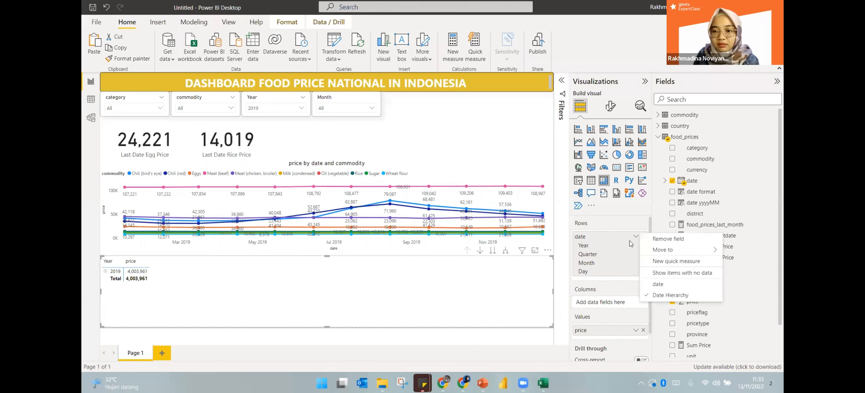
left_click(657, 284)
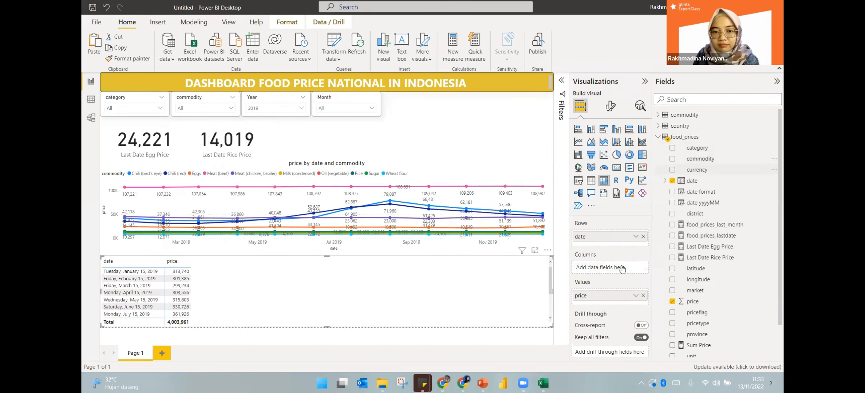
left_click_drag(621, 268, 621, 269)
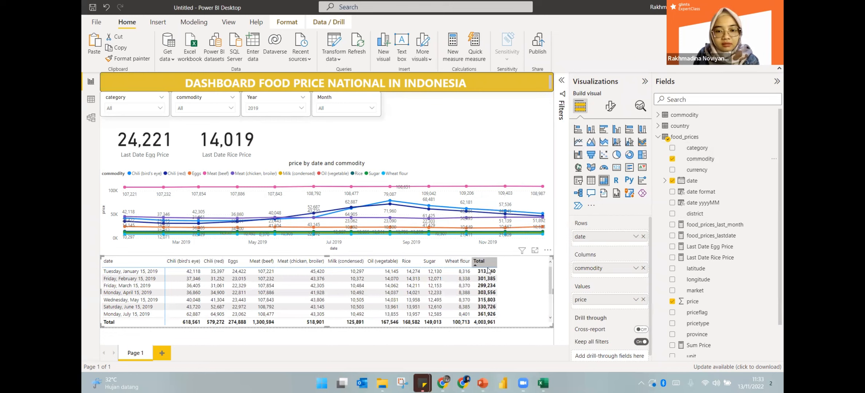
left_click(610, 106)
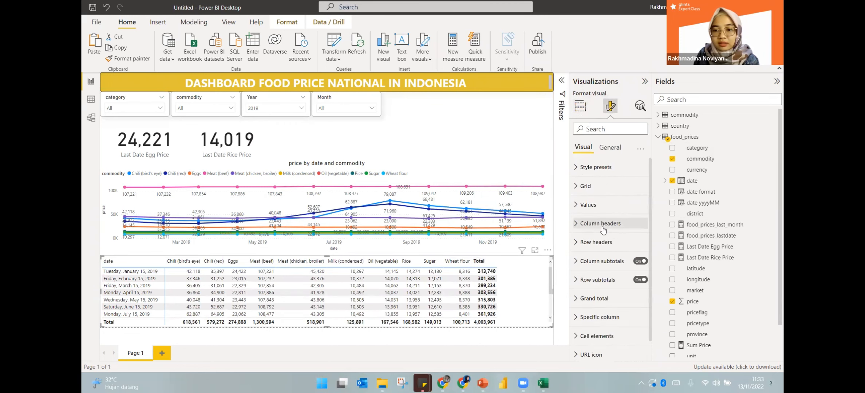
Switch the matrix column subtotals off while leaving row subtotals on for the Total row
left_click(638, 280)
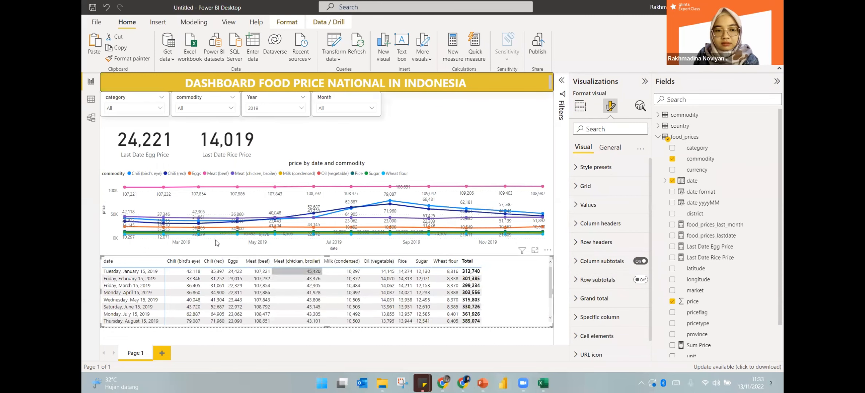
left_click(576, 261)
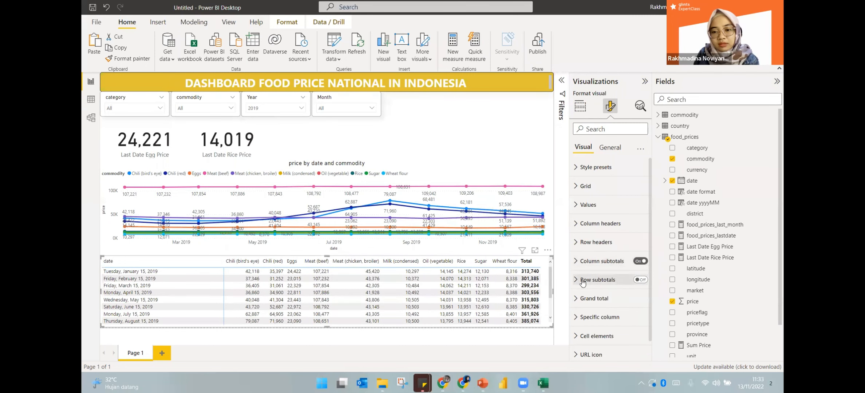
left_click(639, 281)
left_click(643, 261)
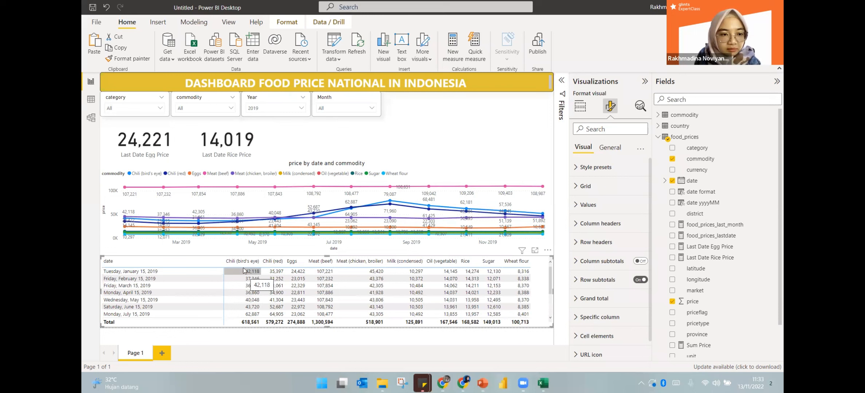
mouse_move(174, 218)
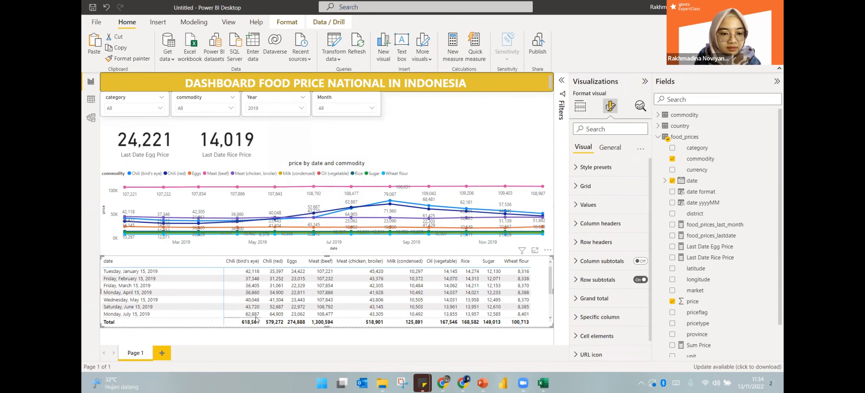
scroll(255, 316, "down", 2)
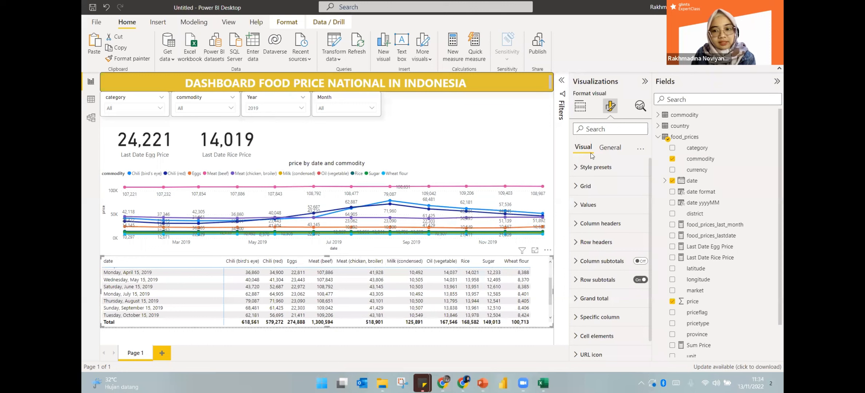
Turn on the matrix title and set its text to 'Detail Food Price'
left_click(615, 149)
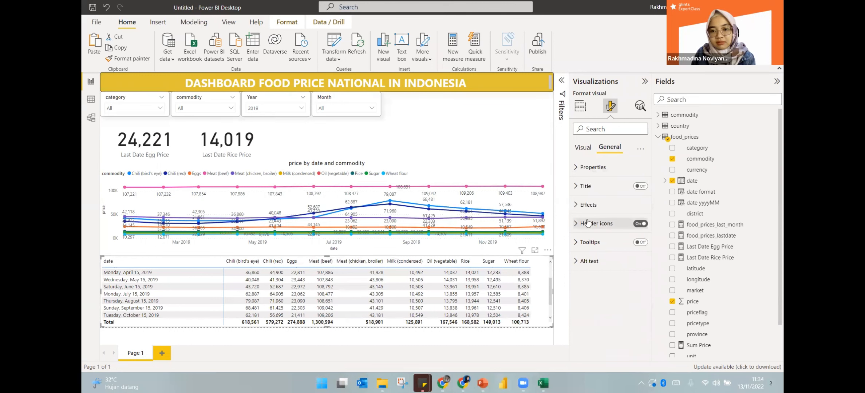
left_click(586, 186)
left_click(587, 187)
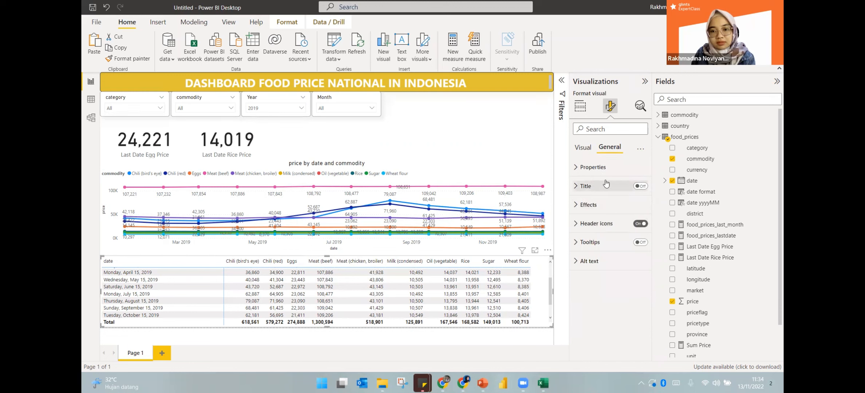
left_click(639, 187)
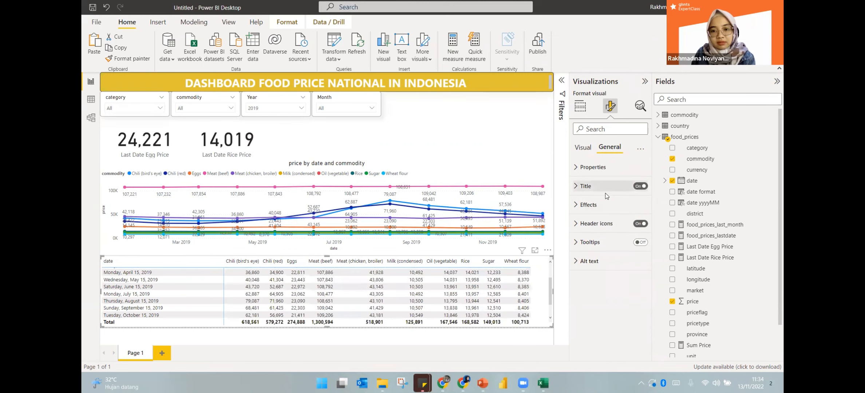
left_click(599, 186)
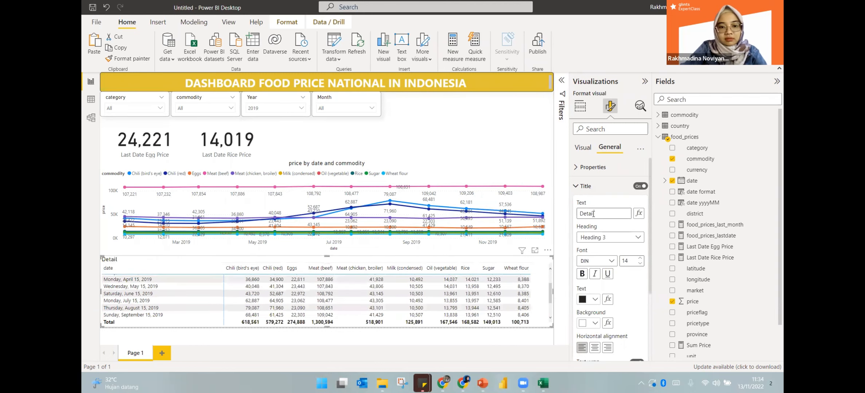
type("Formatting & Filtering Options")
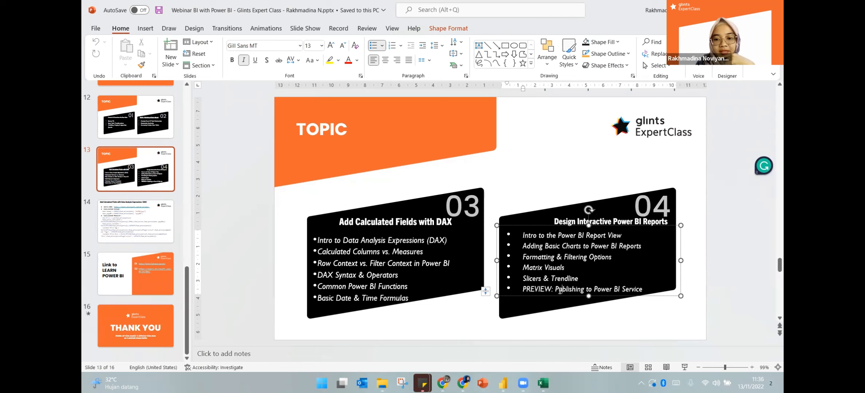
left_click(581, 180)
key("alt+Tab")
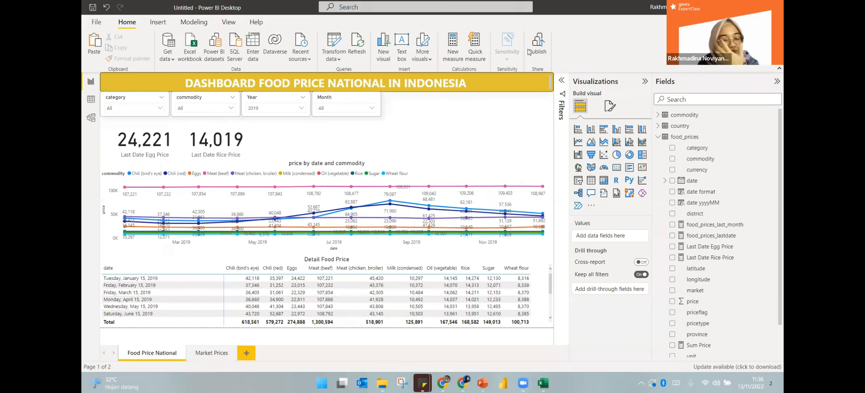